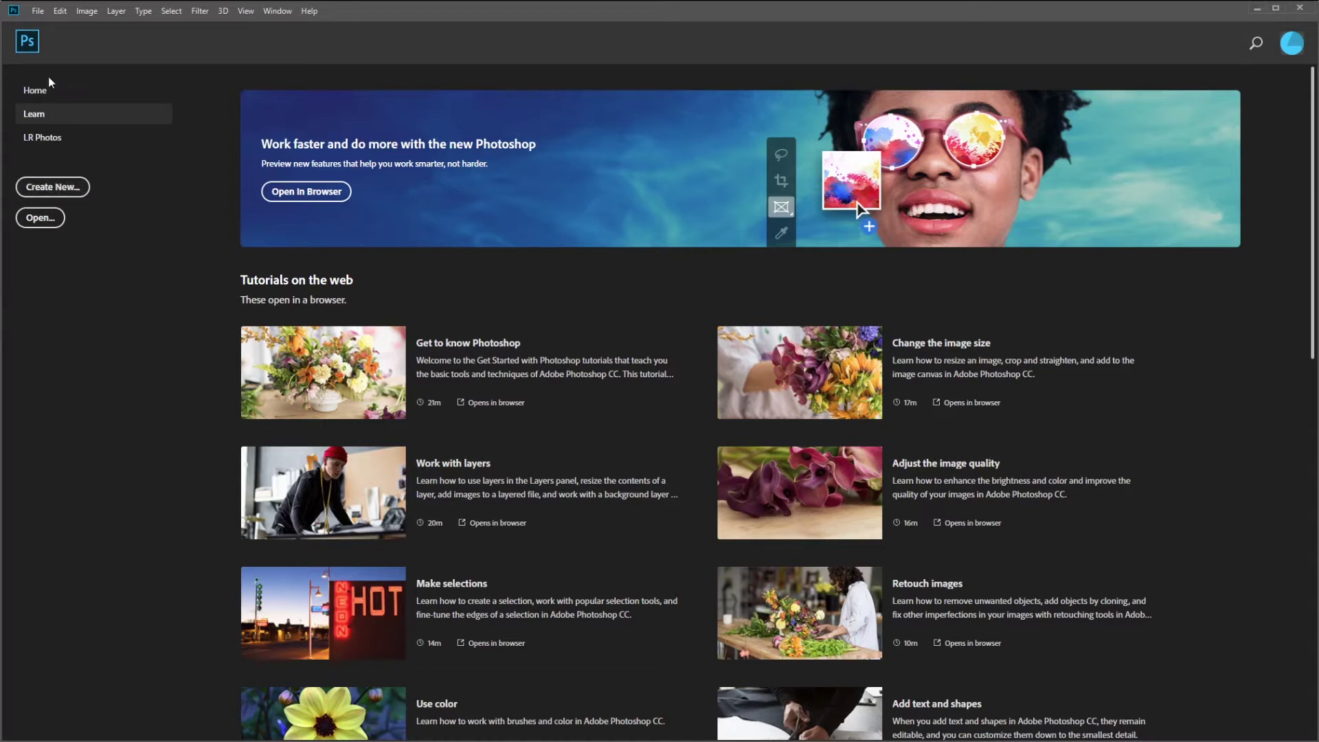
# - Create a new document from the Default Photoshop Size preset, 7 x 5 in at 300 ppi, and fit it to the screen
pyautogui.click(37, 11)
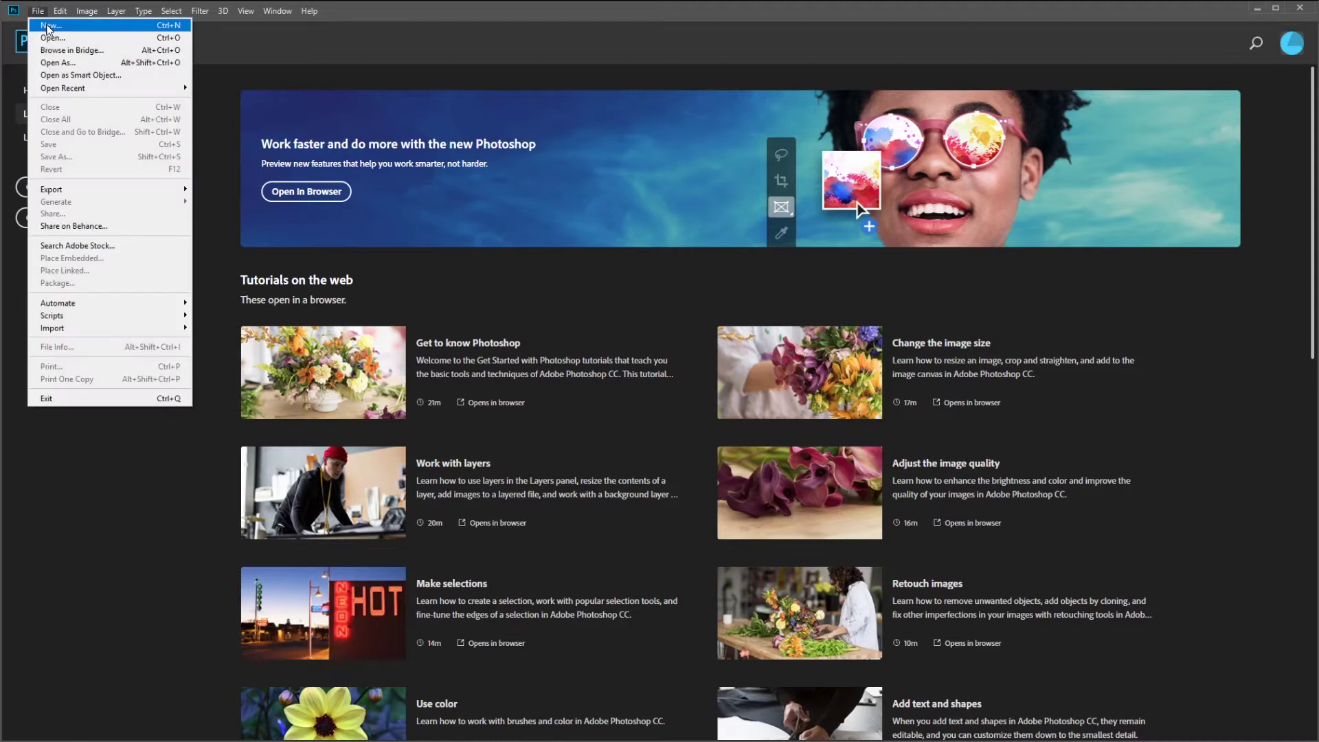
pyautogui.click(48, 26)
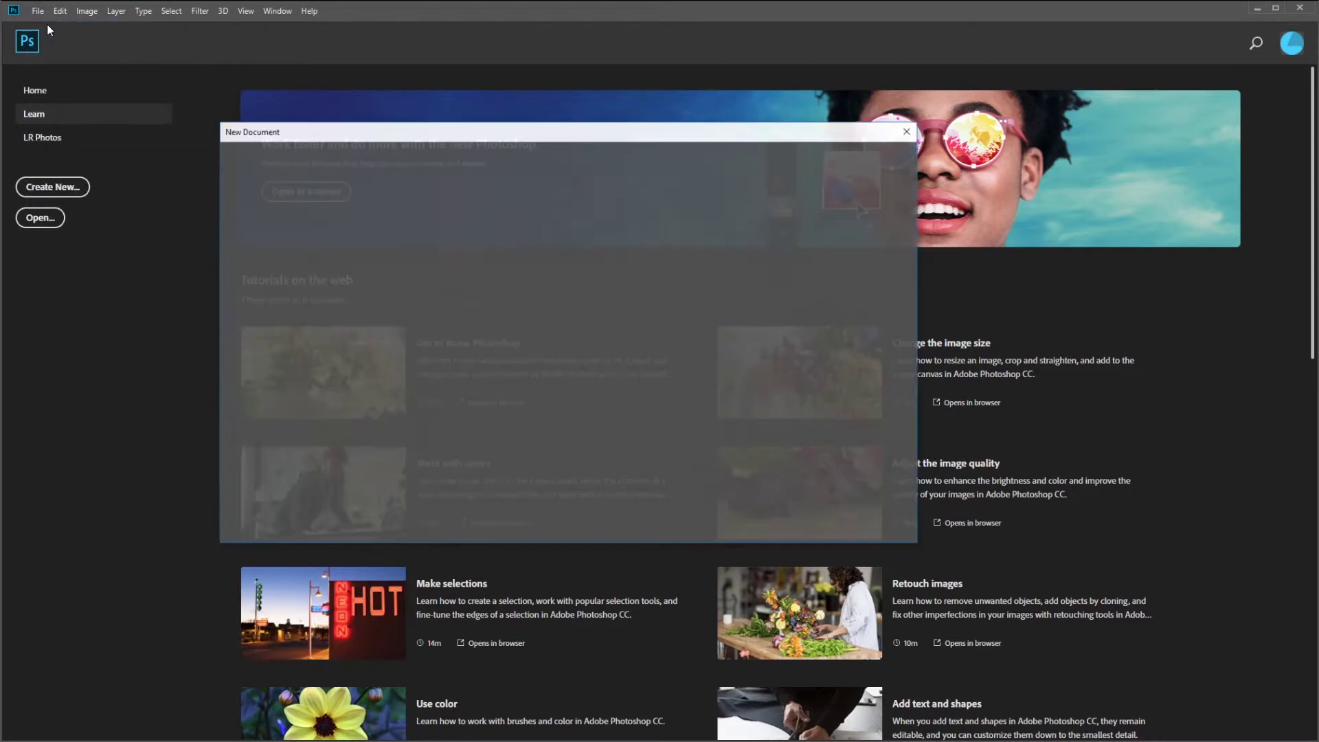
pyautogui.click(479, 167)
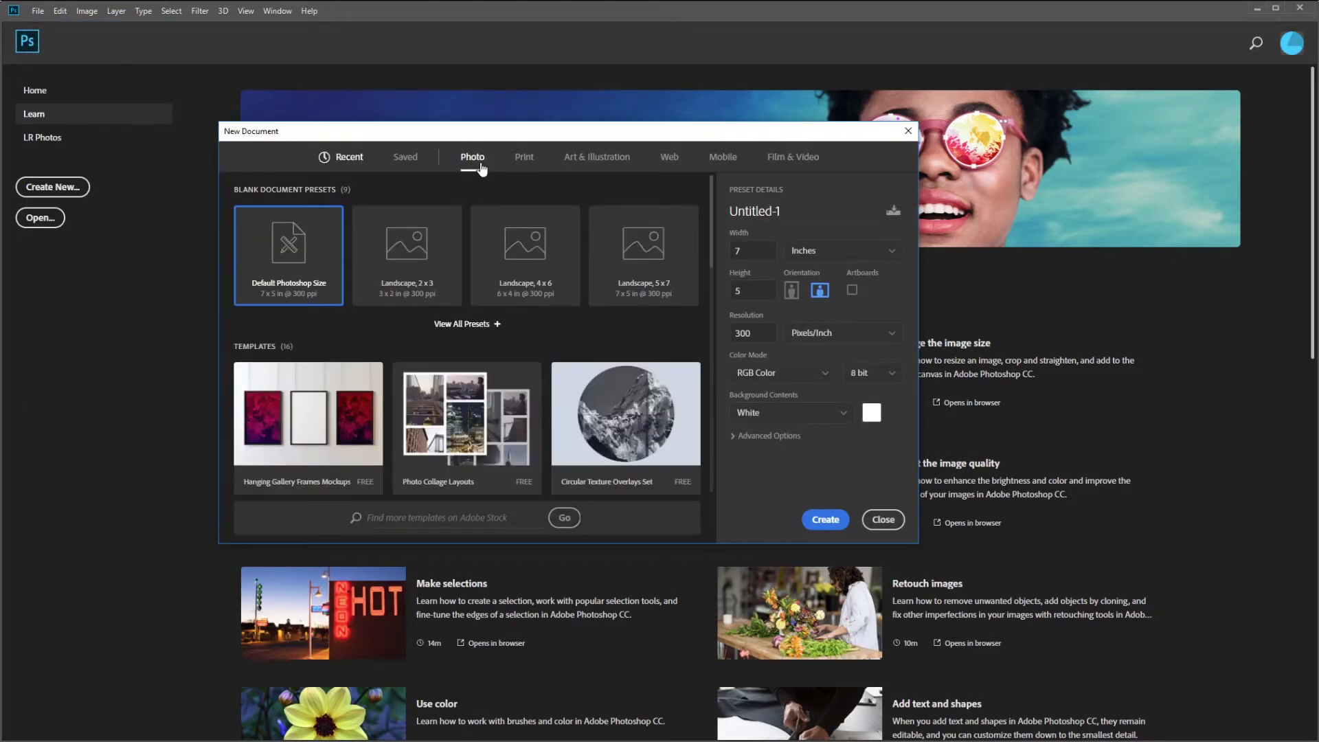
pyautogui.doubleClick(287, 290)
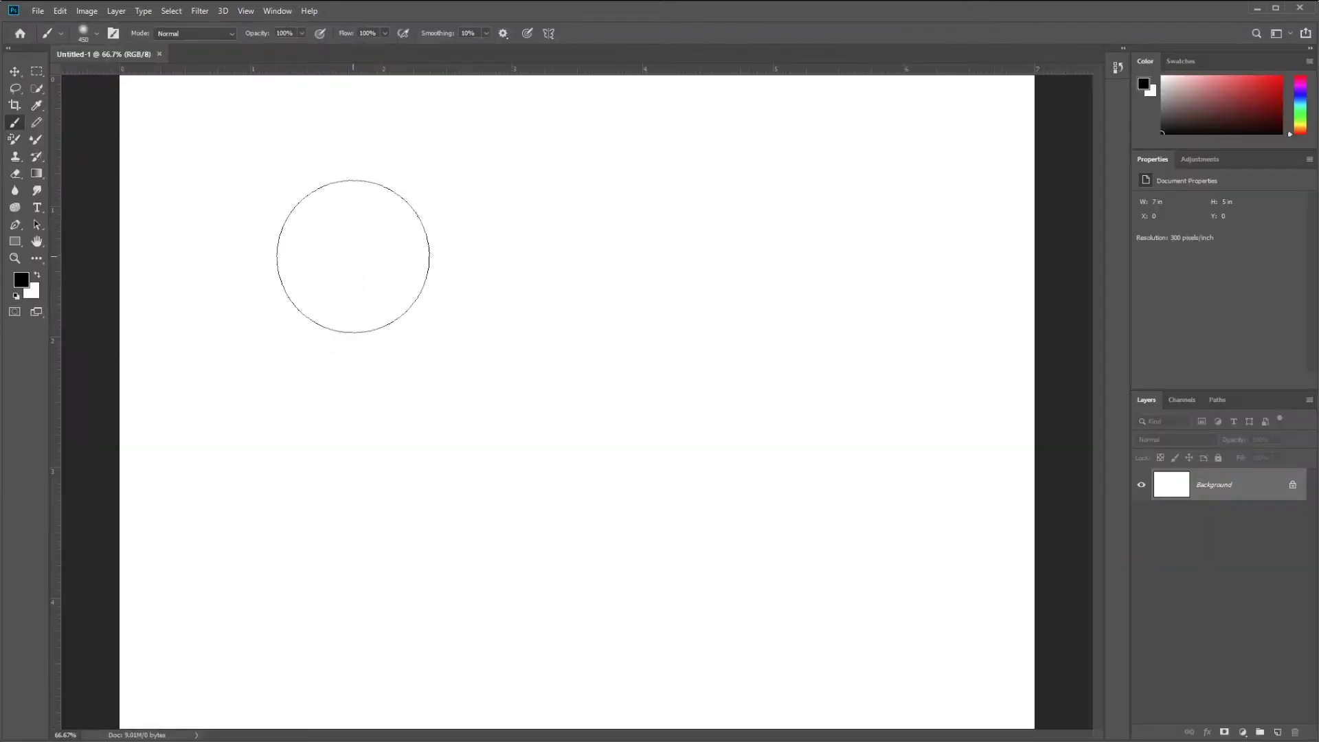
pyautogui.hotkey('ctrl', '0')
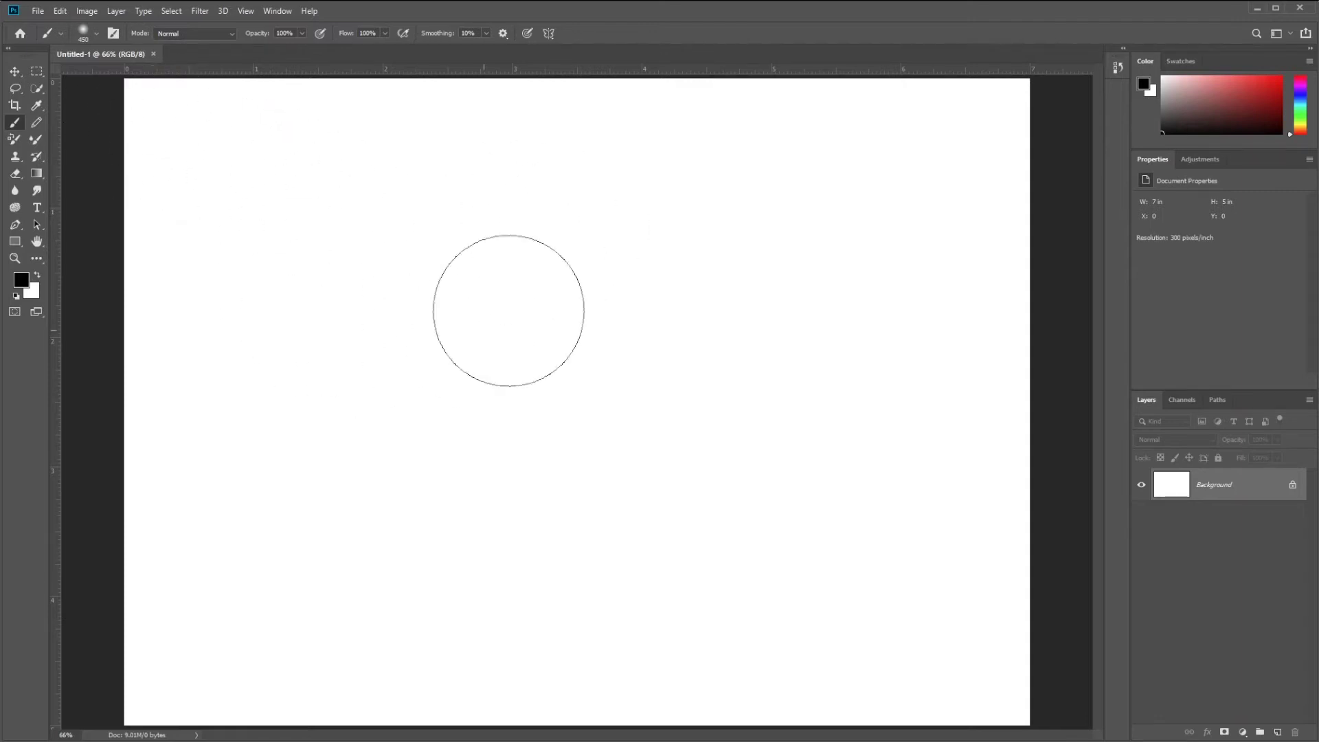
# - Reset the Brush tool to its defaults and set the brush size to 34 px
pyautogui.rightClick(47, 31)
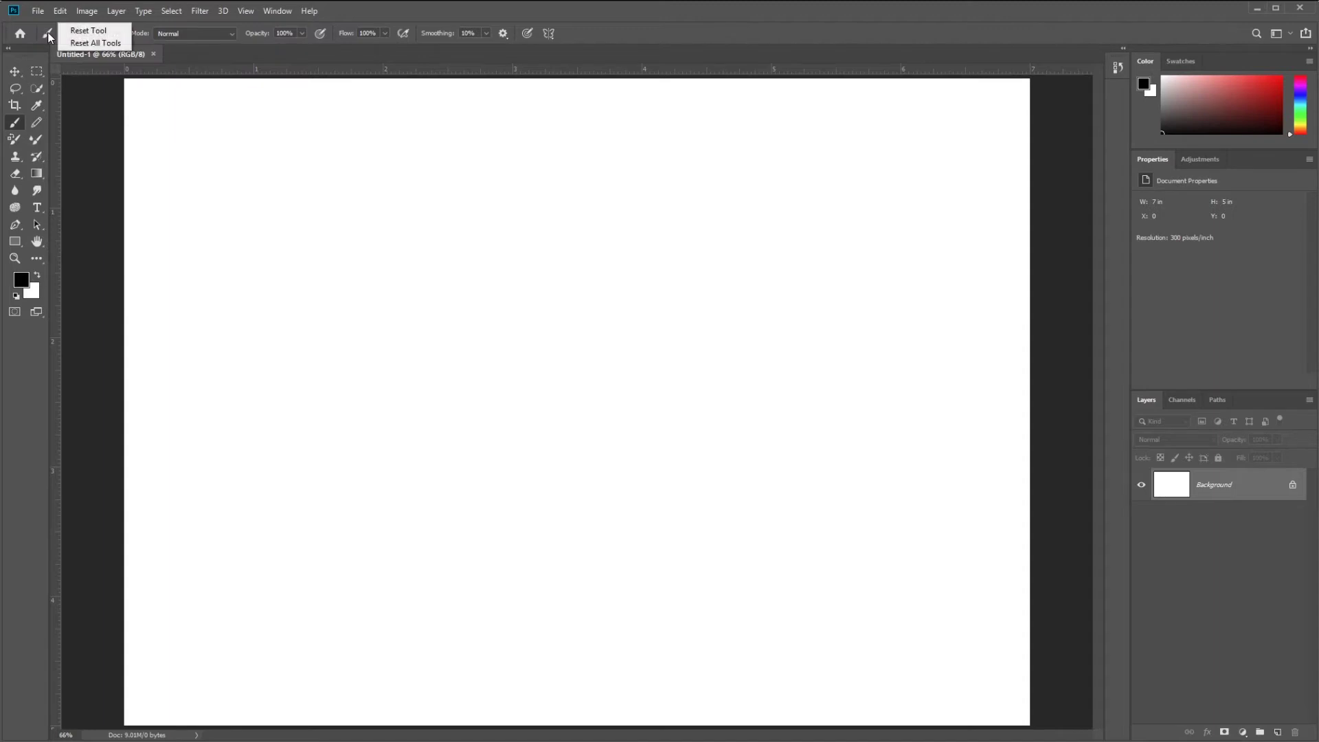
pyautogui.click(86, 32)
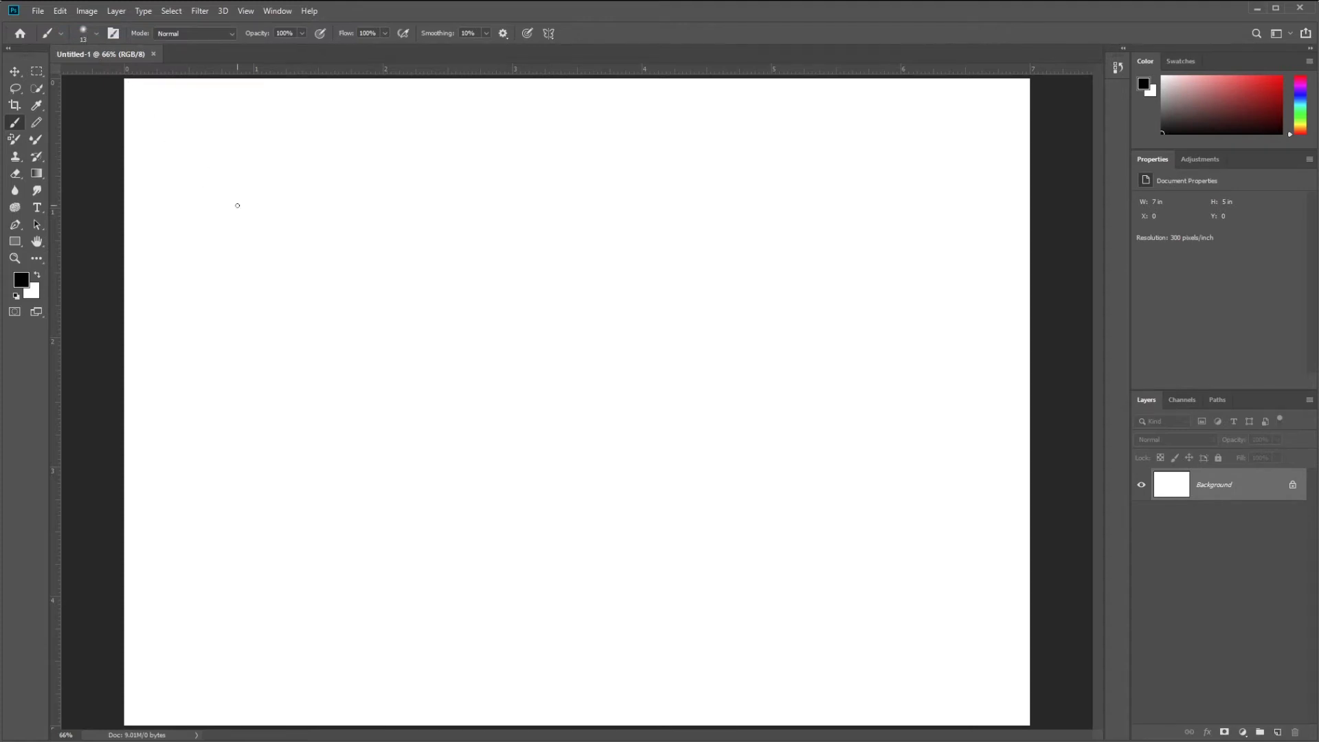
pyautogui.click(97, 34)
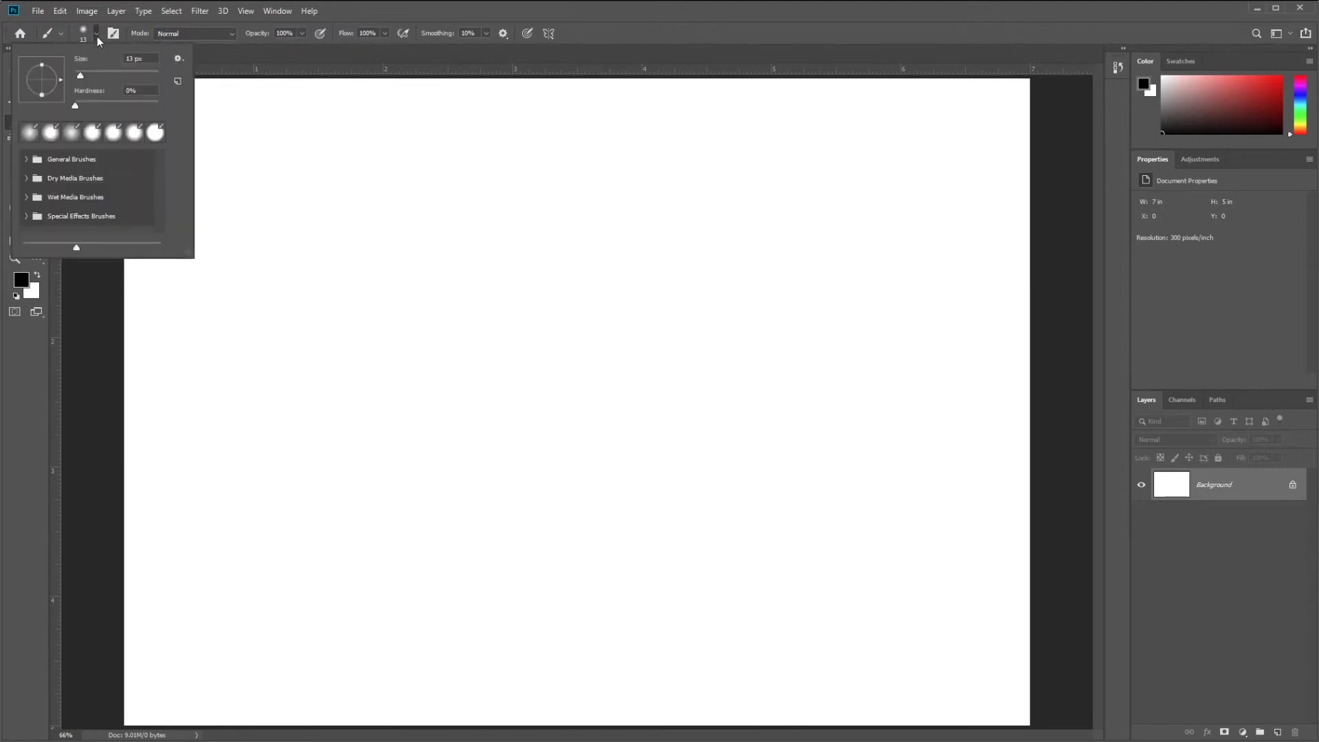
pyautogui.moveTo(80, 76); pyautogui.dragTo(87, 76)
pyautogui.press('Return')
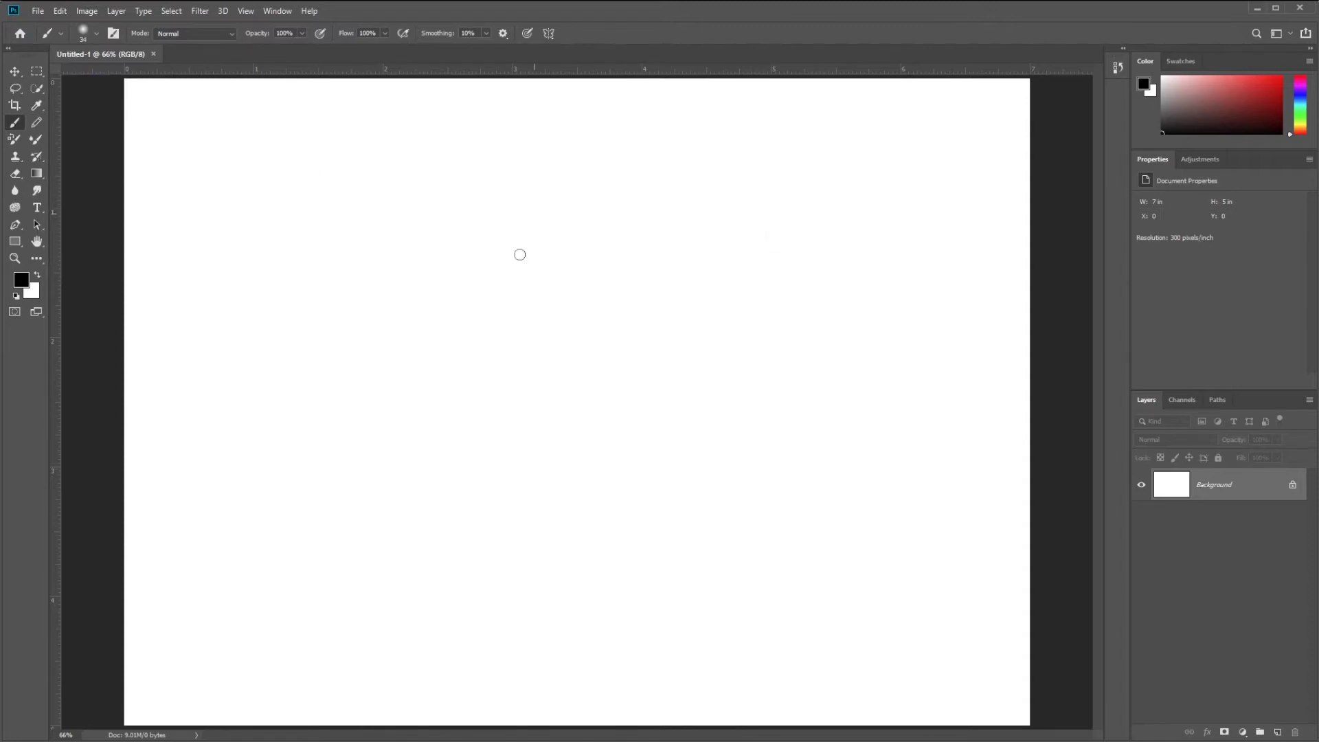
# - Enlarge the brush to 373 px at 0% hardness and paint one soft black dab on the left part of the canvas
pyautogui.rightClick(808, 272)
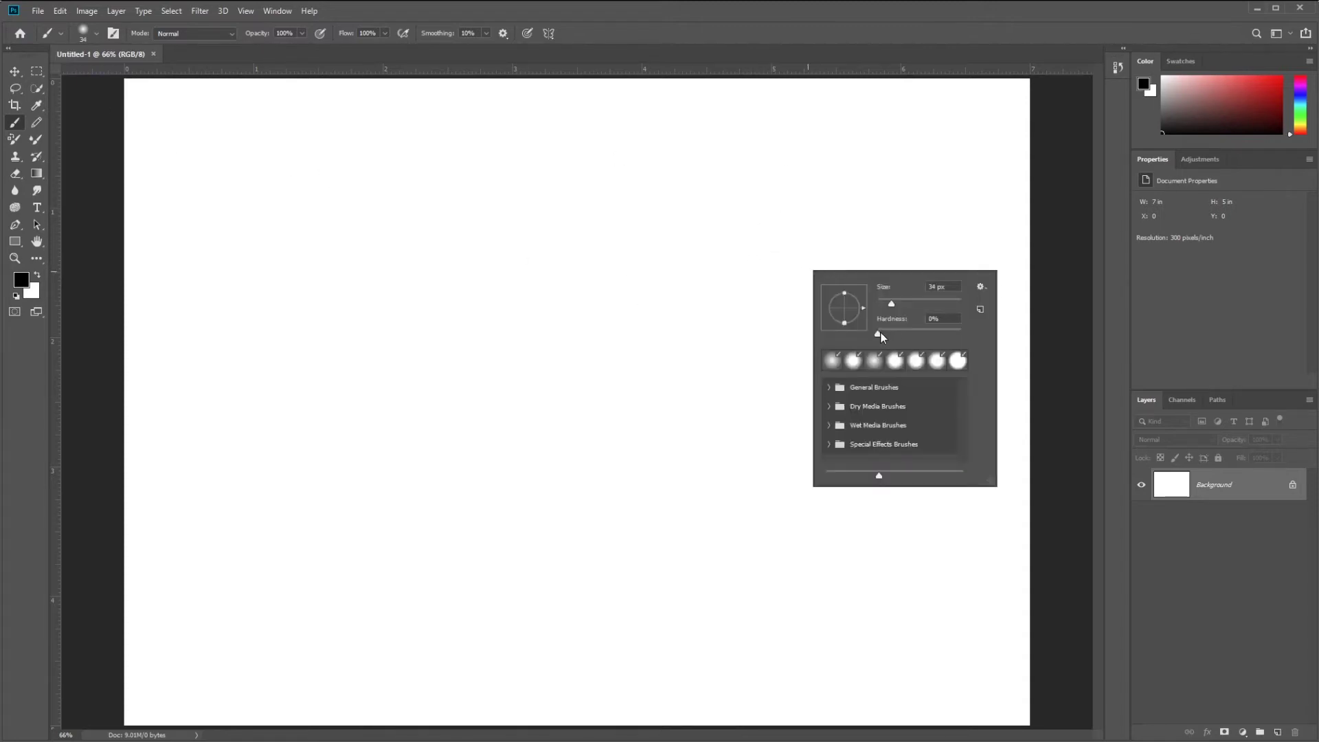
pyautogui.moveTo(904, 332); pyautogui.dragTo(877, 334)
pyautogui.press('Return')
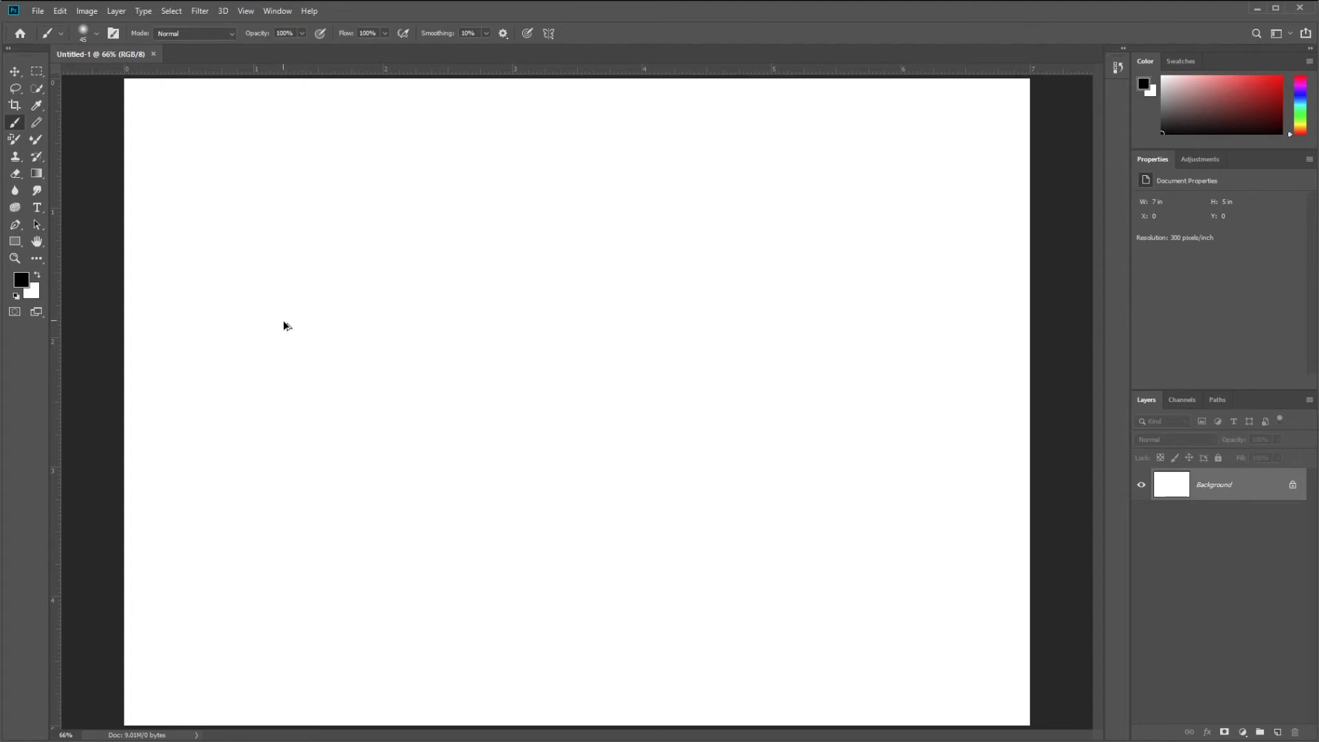
pyautogui.keyDown('alt'); pyautogui.rightClick(287, 332); pyautogui.keyUp('alt')
pyautogui.moveTo(289, 295)
pyautogui.mouseDown()
pyautogui.moveTo(302, 200)
pyautogui.moveTo(385, 209)
pyautogui.moveTo(348, 212)
pyautogui.moveTo(299, 255)
pyautogui.moveTo(335, 250)
pyautogui.moveTo(347, 338)
pyautogui.moveTo(385, 335)
pyautogui.moveTo(369, 338)
pyautogui.moveTo(364, 183)
pyautogui.moveTo(368, 509)
pyautogui.moveTo(365, 183)
pyautogui.moveTo(384, 413)
pyautogui.moveTo(357, 120)
pyautogui.moveTo(368, 118)
pyautogui.mouseUp()
pyautogui.click(258, 362)
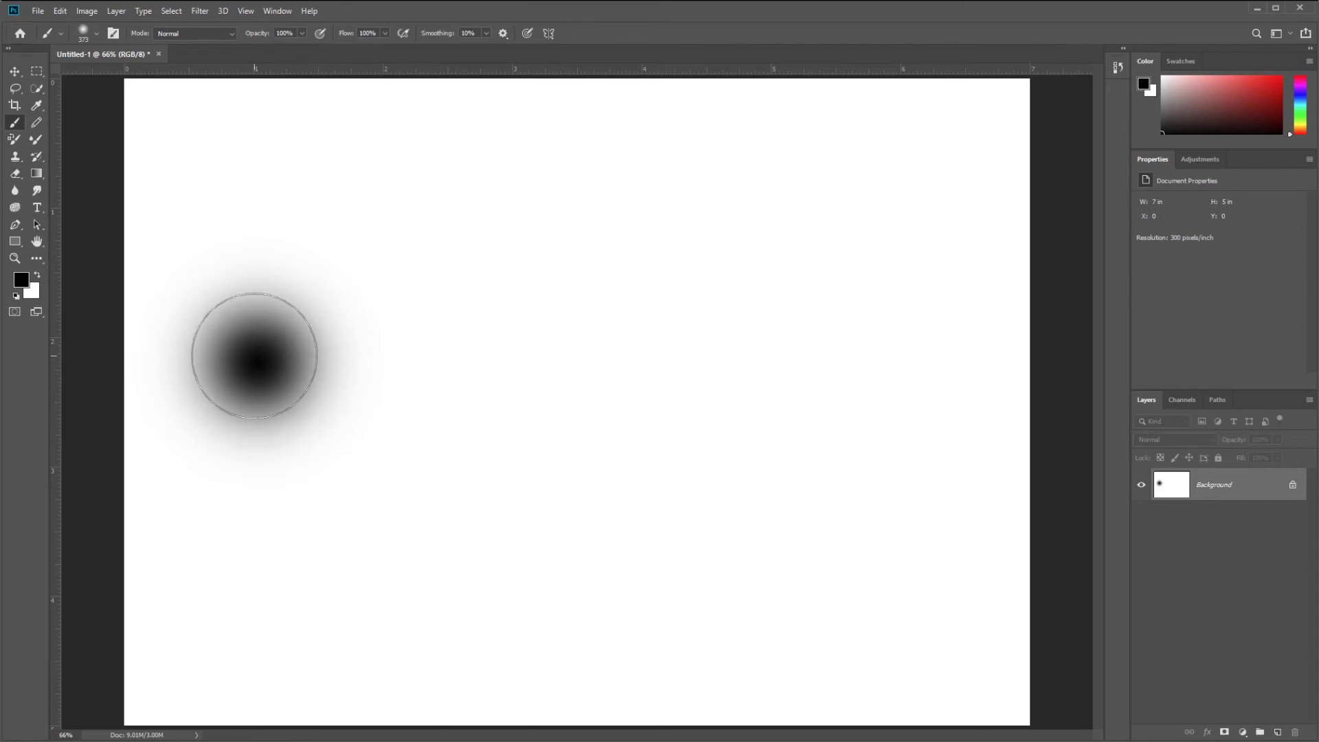
# - Raise the brush hardness to a medium value and paint a black dab in the middle of the canvas
pyautogui.rightClick(557, 308)
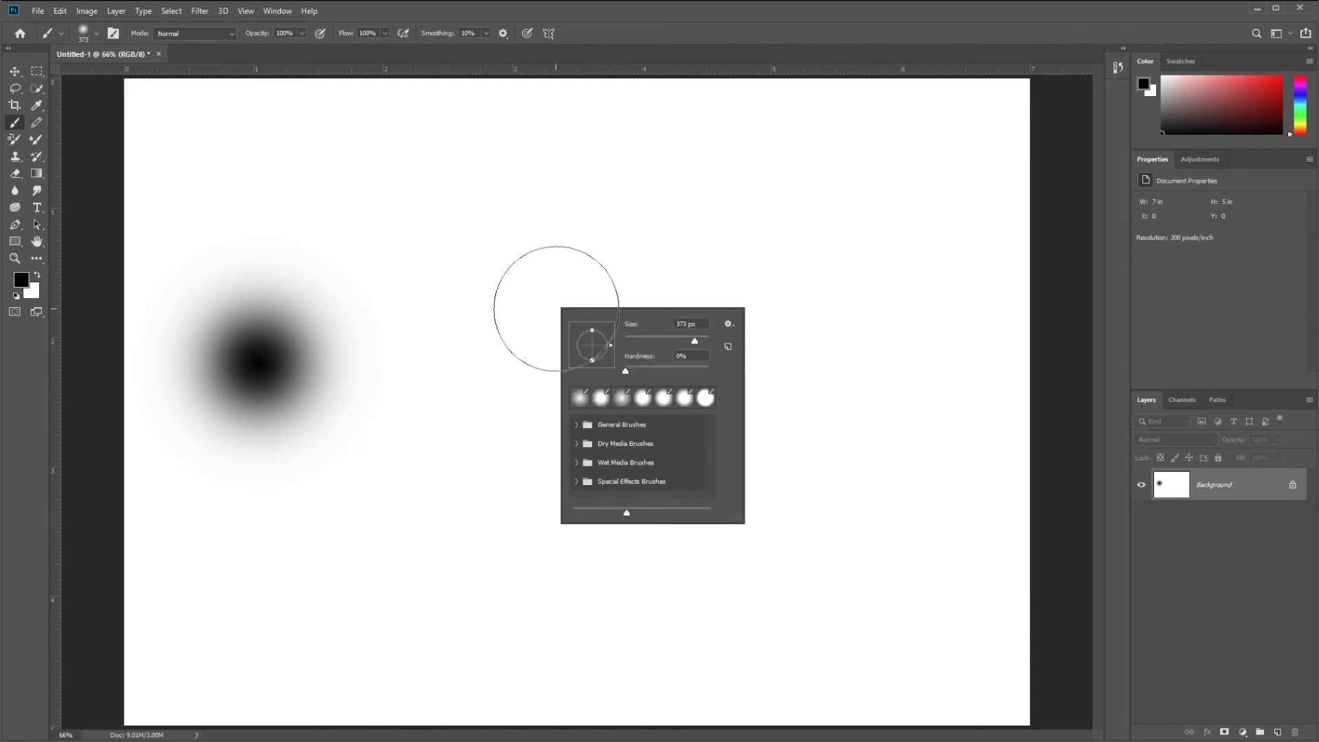
pyautogui.click(704, 354)
pyautogui.press('Return')
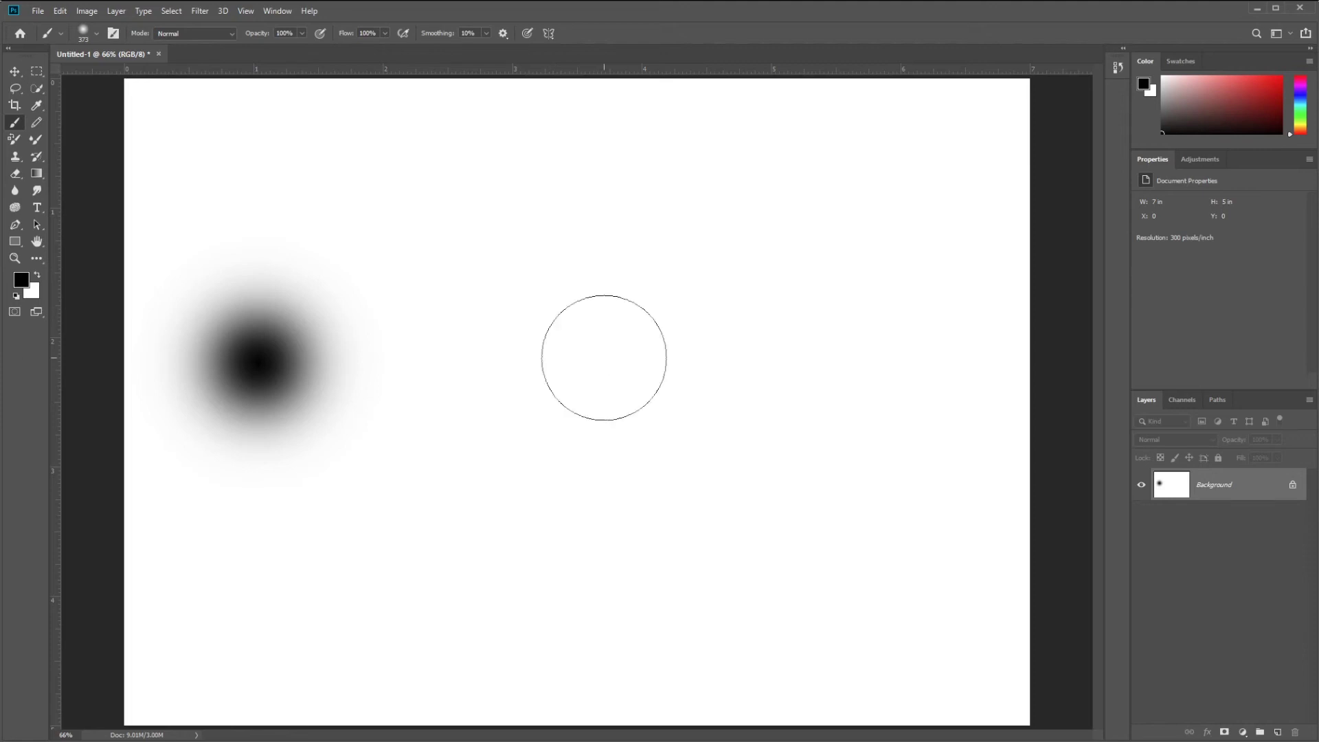
pyautogui.rightClick(577, 352)
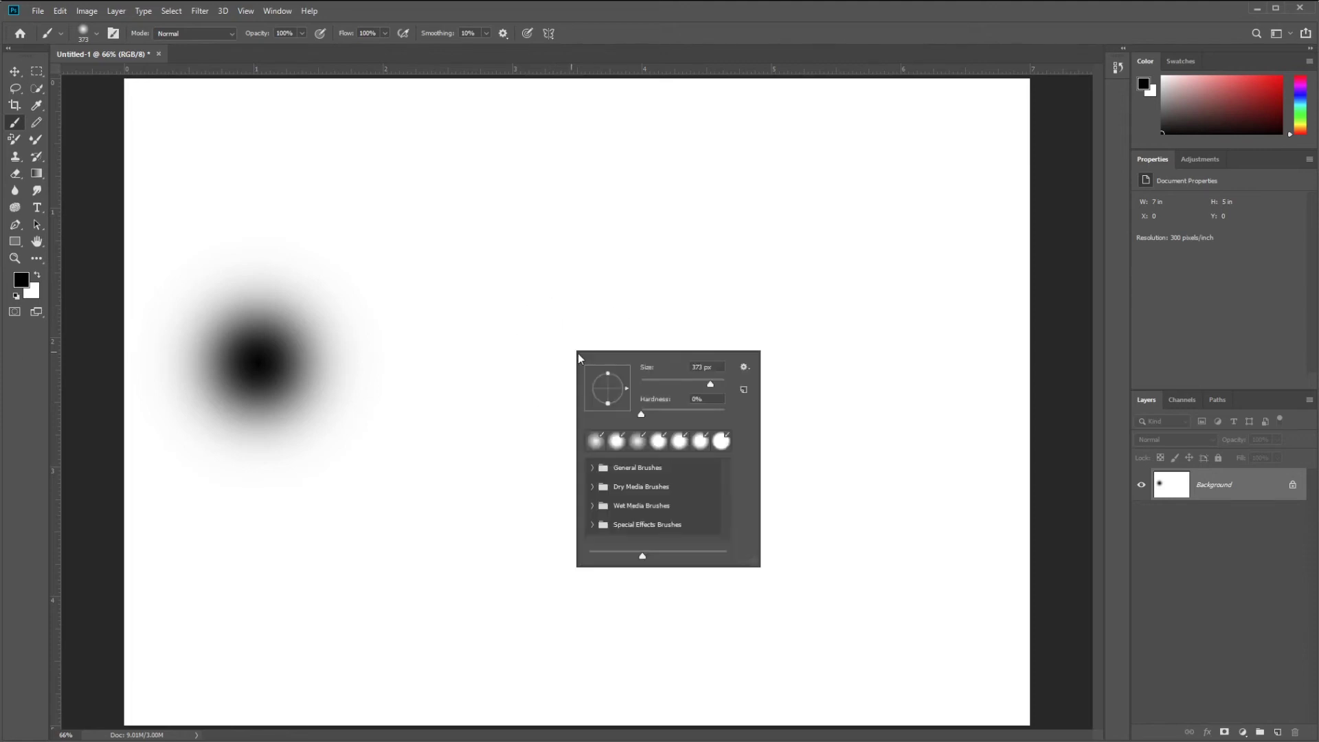
pyautogui.click(715, 399)
pyautogui.write('100')
pyautogui.press('Return')
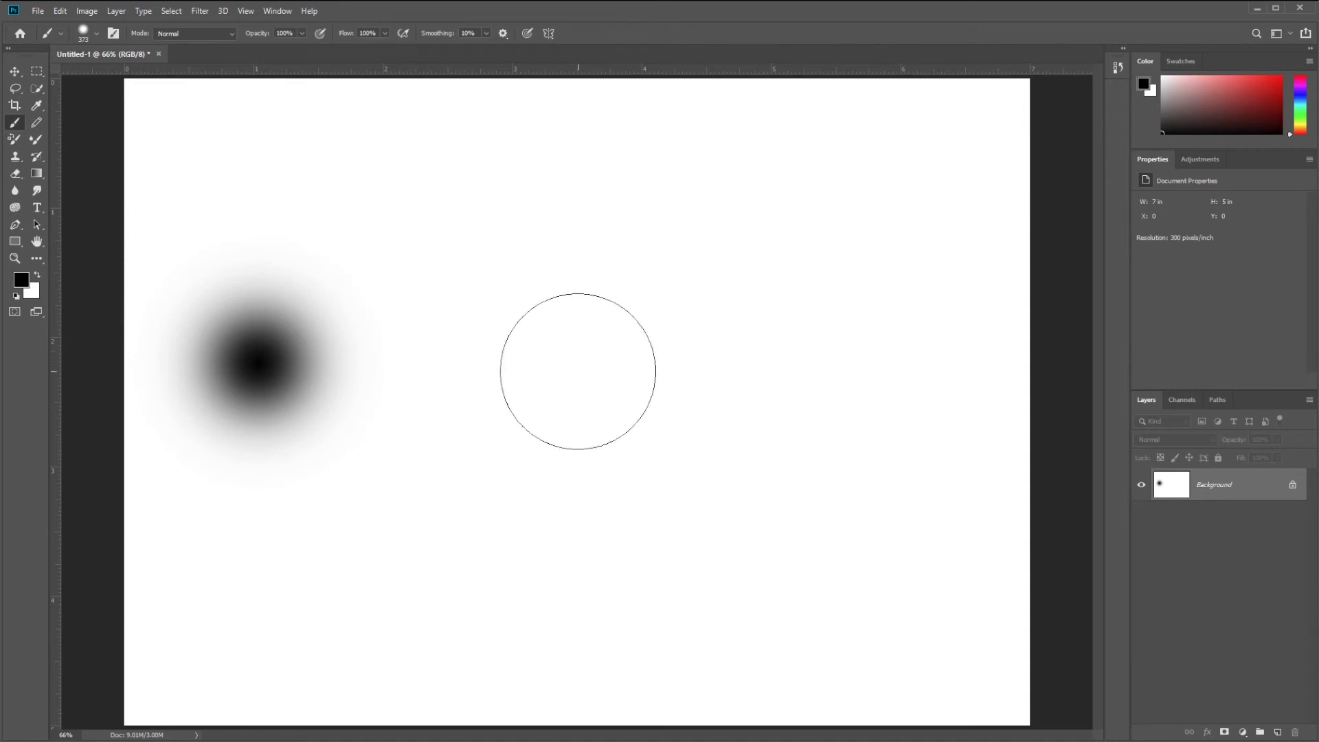
pyautogui.click(577, 371)
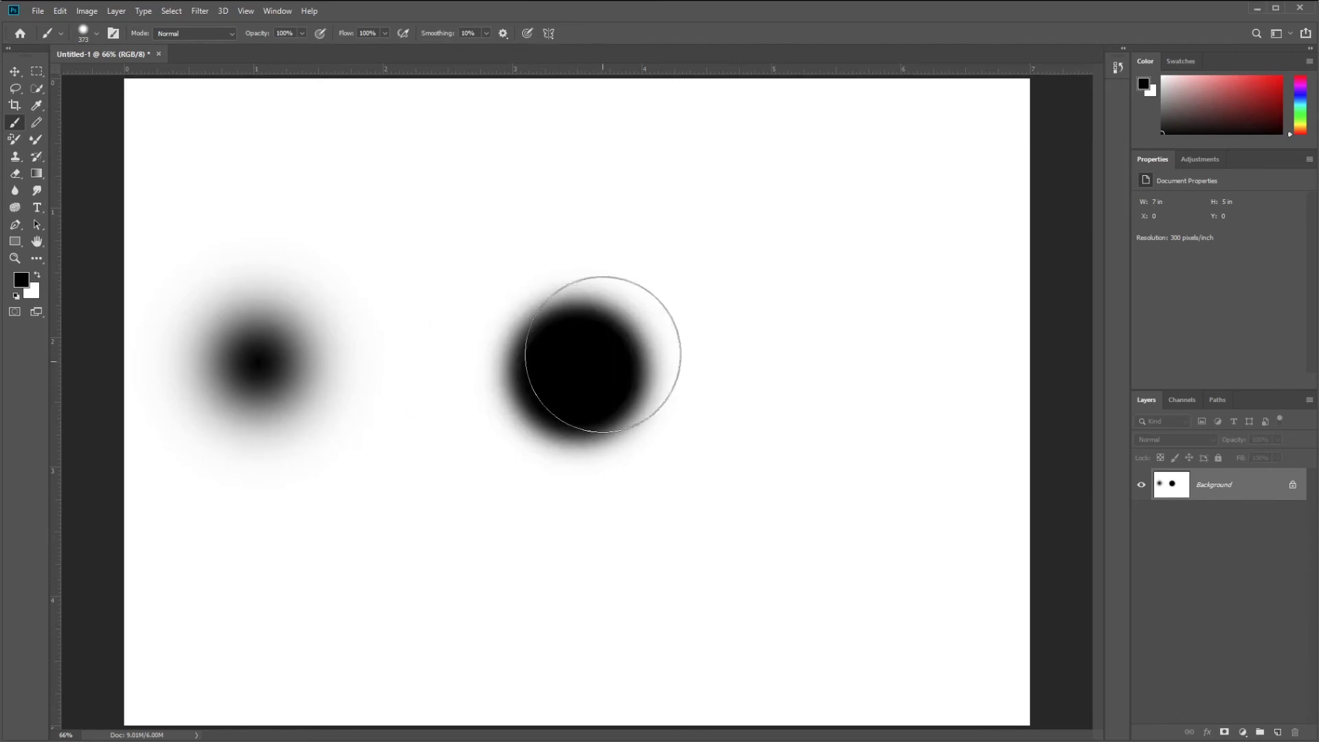
# - Set the brush hardness to 100% and paint a hard-edged black dab on the right part of the canvas
pyautogui.rightClick(842, 343)
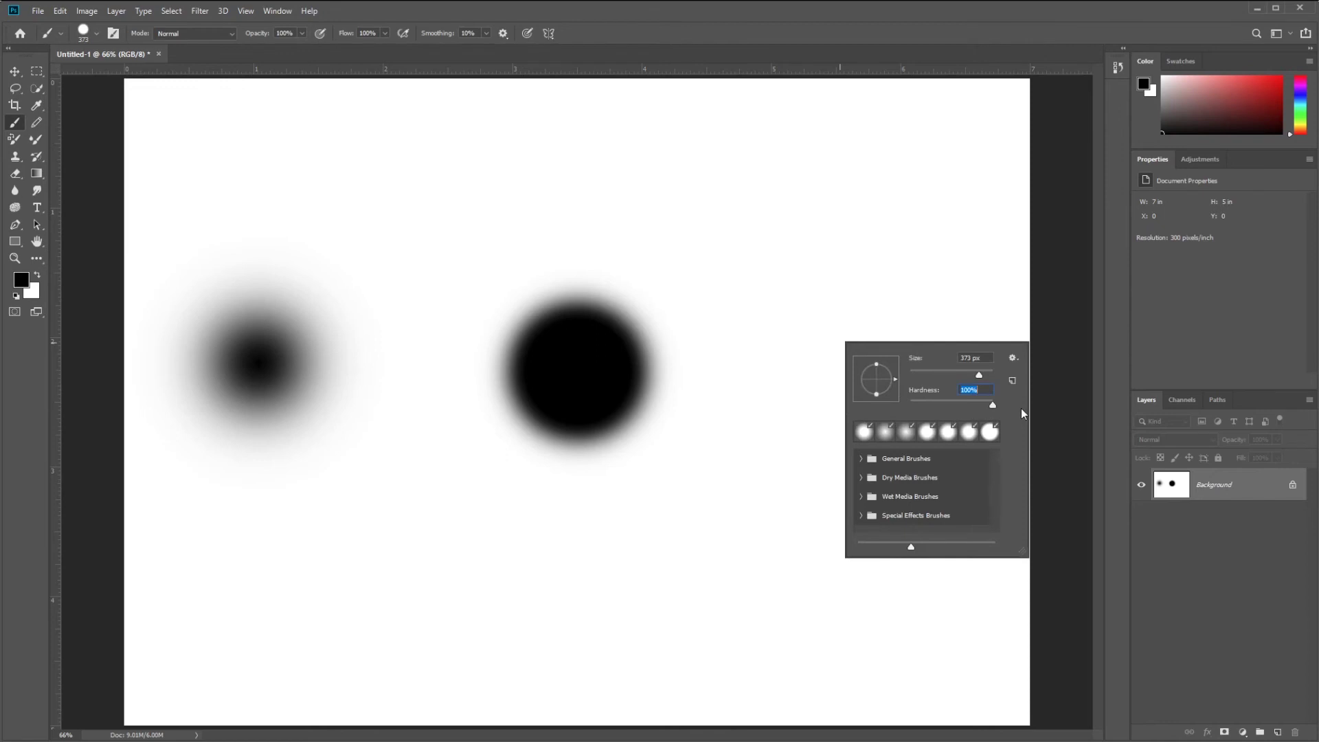
pyautogui.press('Return')
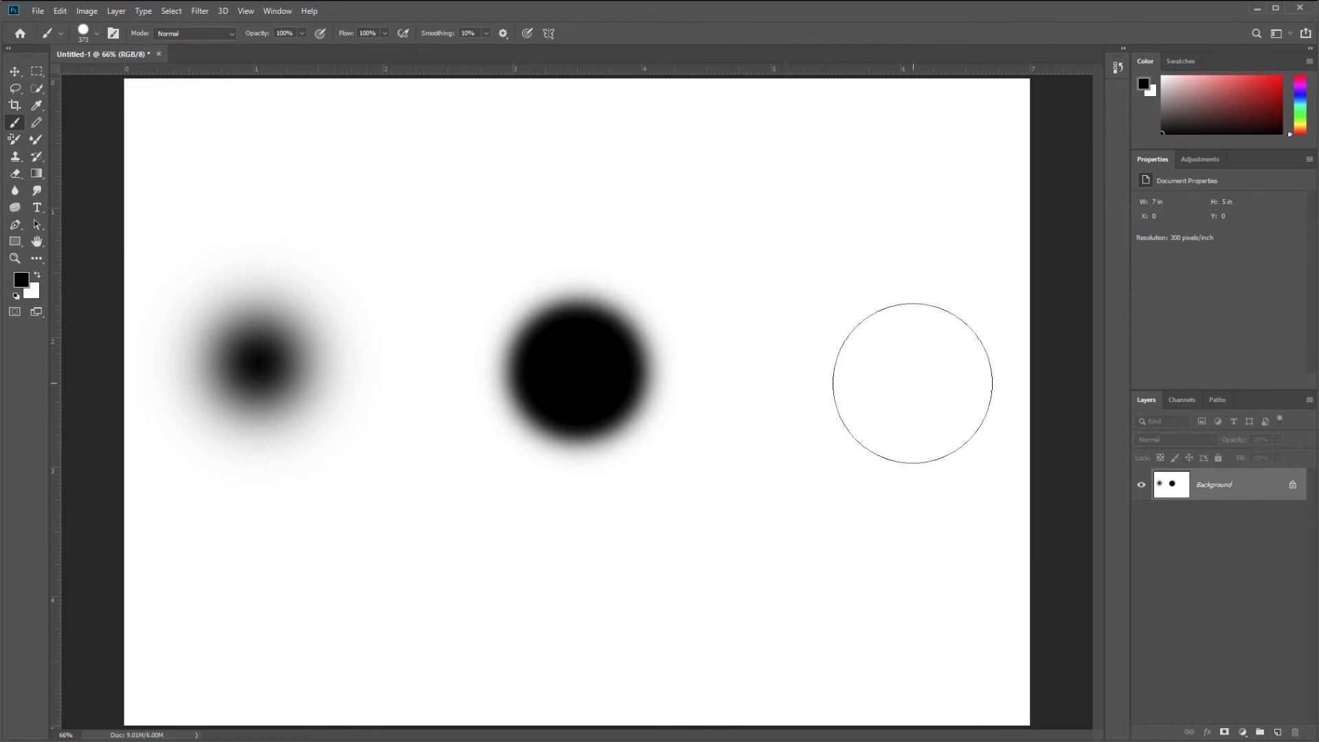
pyautogui.click(888, 379)
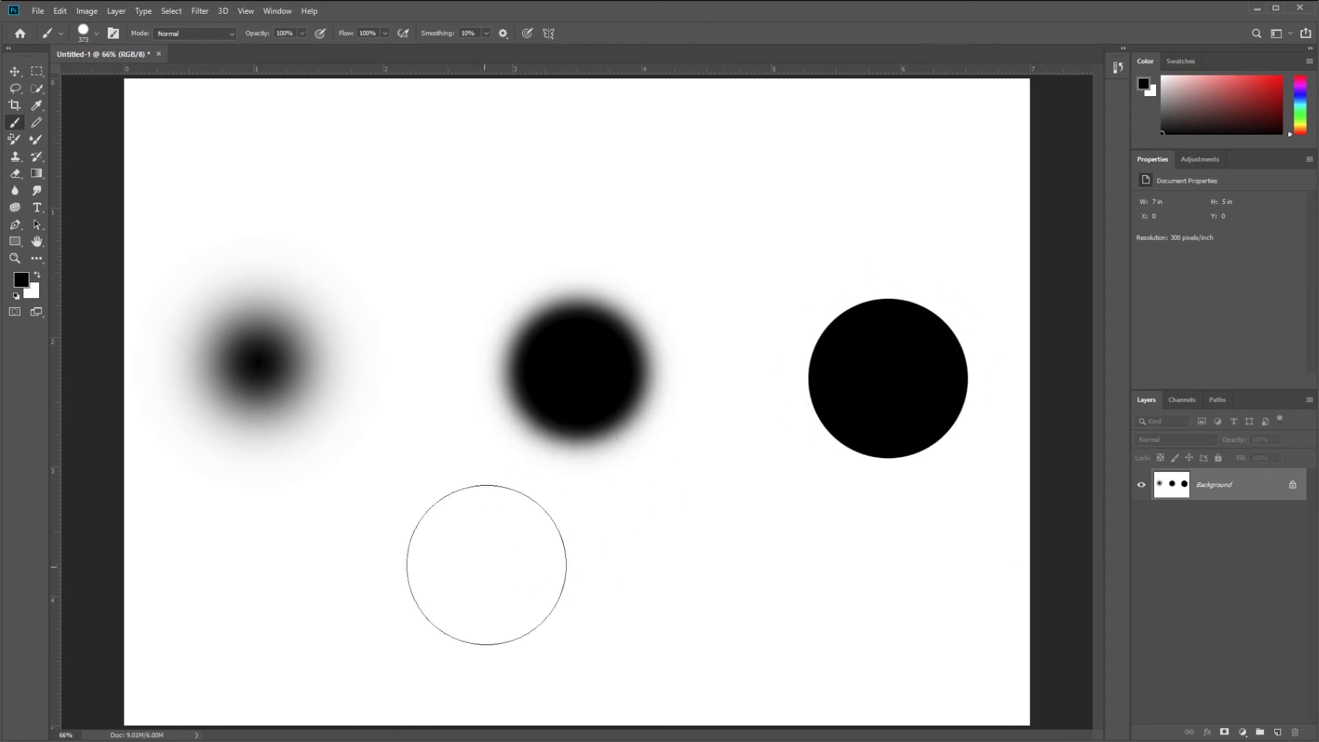
# - Paint a wavy stroke below the black dabs using a medium blue brush of 164 px with 53% hardness
pyautogui.moveTo(509, 542)
pyautogui.mouseDown()
pyautogui.moveTo(518, 536)
pyautogui.moveTo(515, 554)
pyautogui.moveTo(471, 550)
pyautogui.moveTo(492, 412)
pyautogui.moveTo(493, 443)
pyautogui.mouseUp()
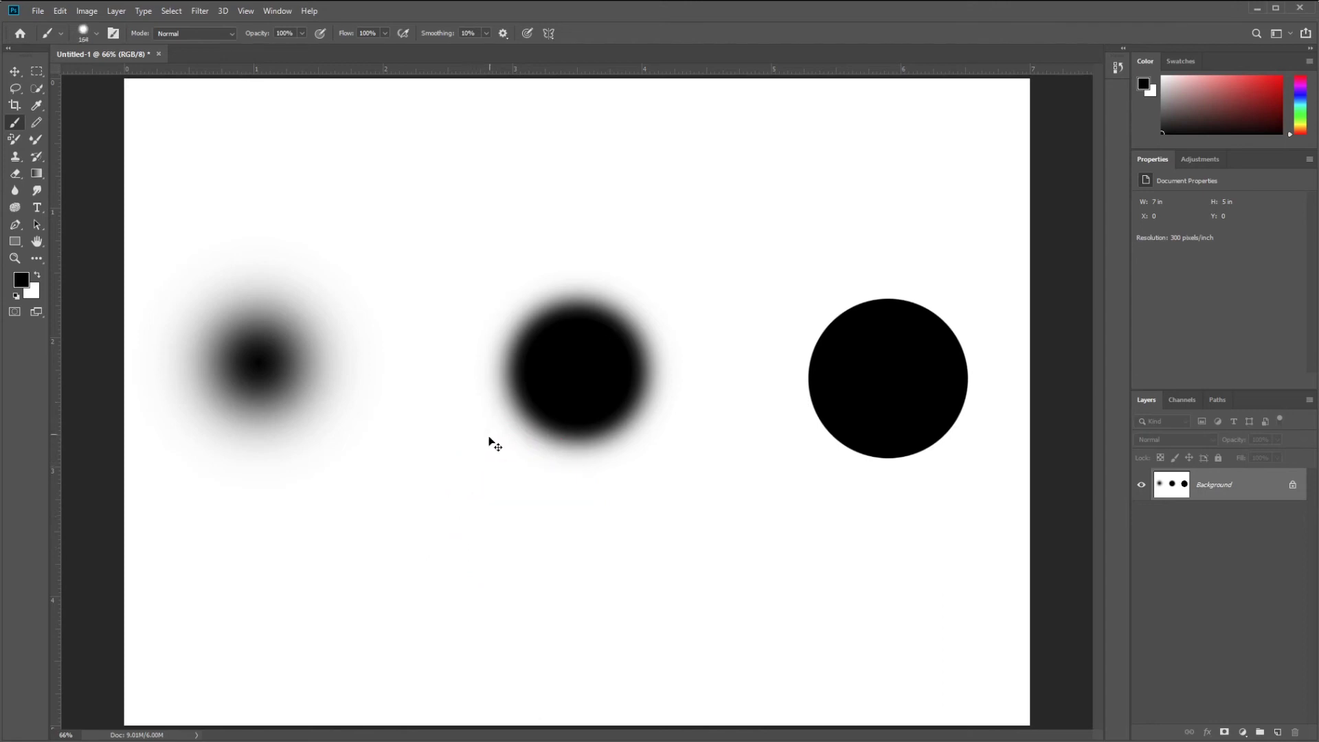
pyautogui.click(1304, 94)
pyautogui.click(1239, 96)
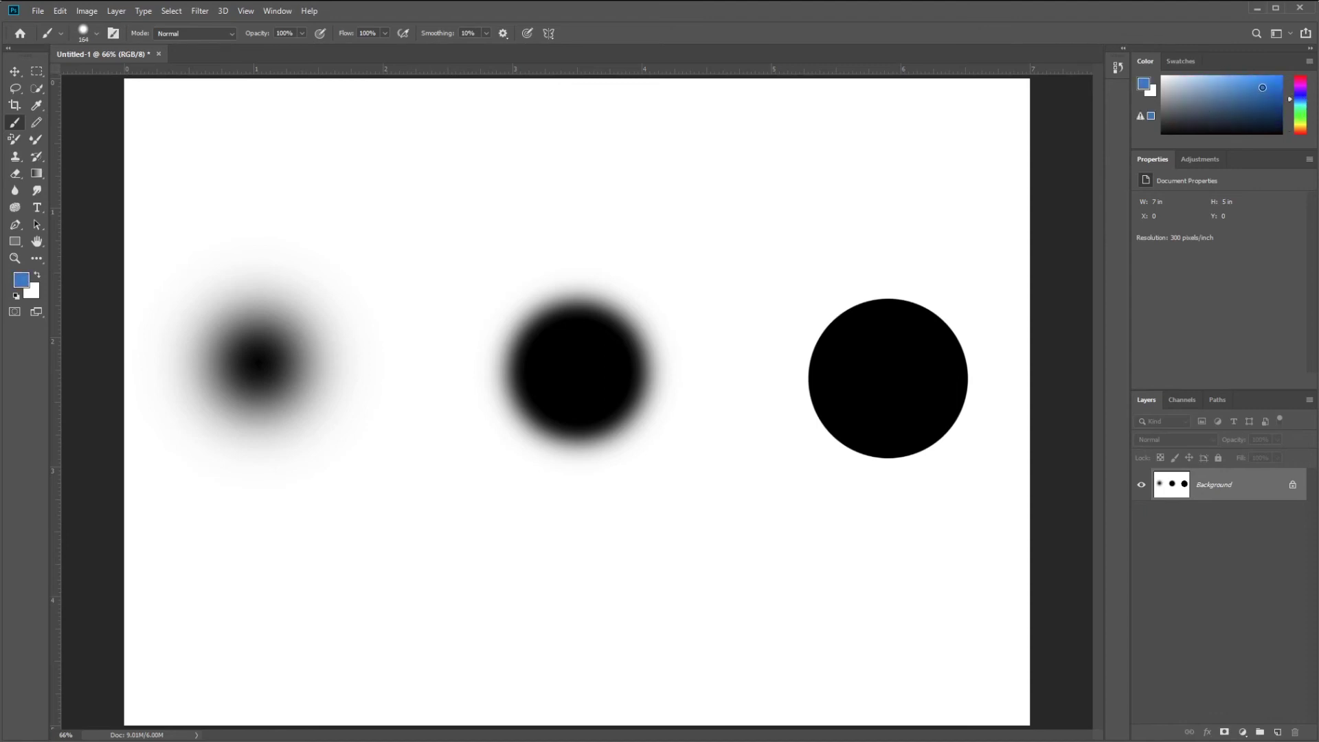
pyautogui.click(1239, 88)
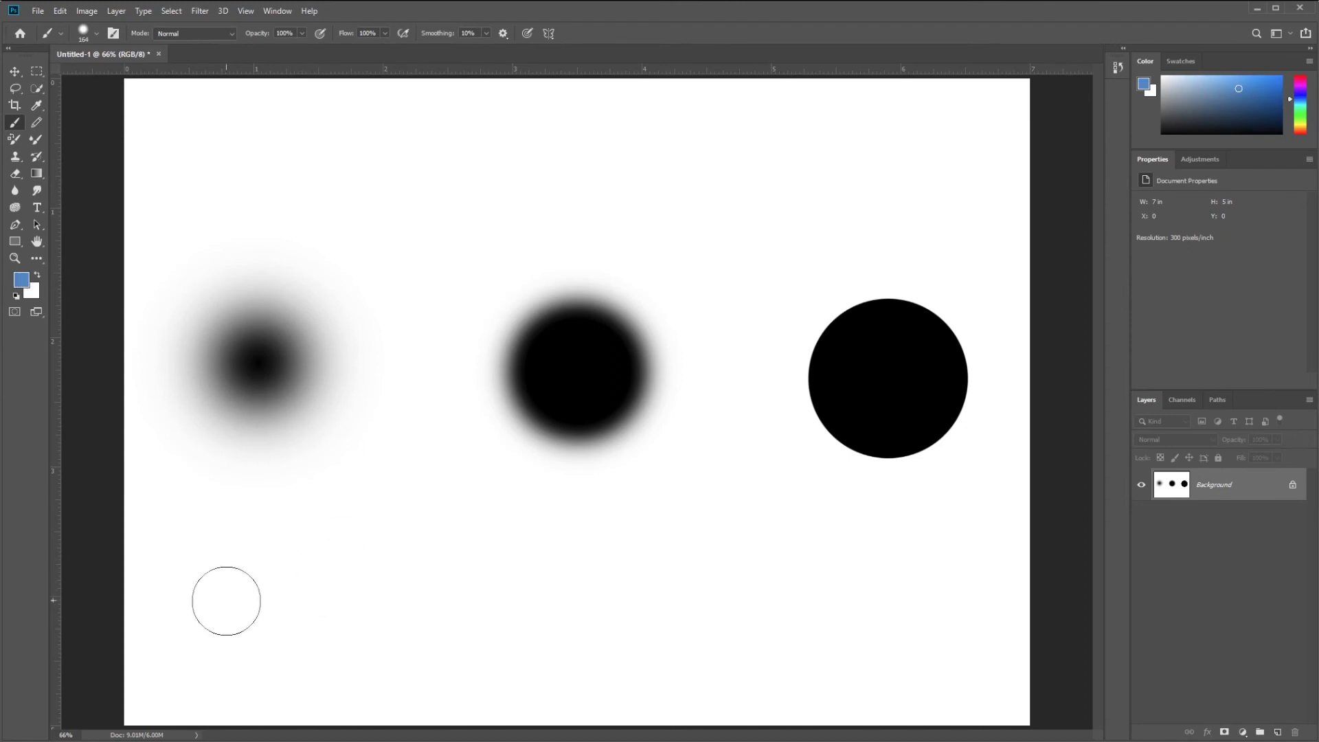
pyautogui.moveTo(221, 557)
pyautogui.mouseDown()
pyautogui.moveTo(346, 572)
pyautogui.moveTo(409, 558)
pyautogui.moveTo(486, 514)
pyautogui.moveTo(529, 589)
pyautogui.moveTo(582, 509)
pyautogui.moveTo(615, 580)
pyautogui.moveTo(707, 524)
pyautogui.moveTo(735, 527)
pyautogui.mouseUp()
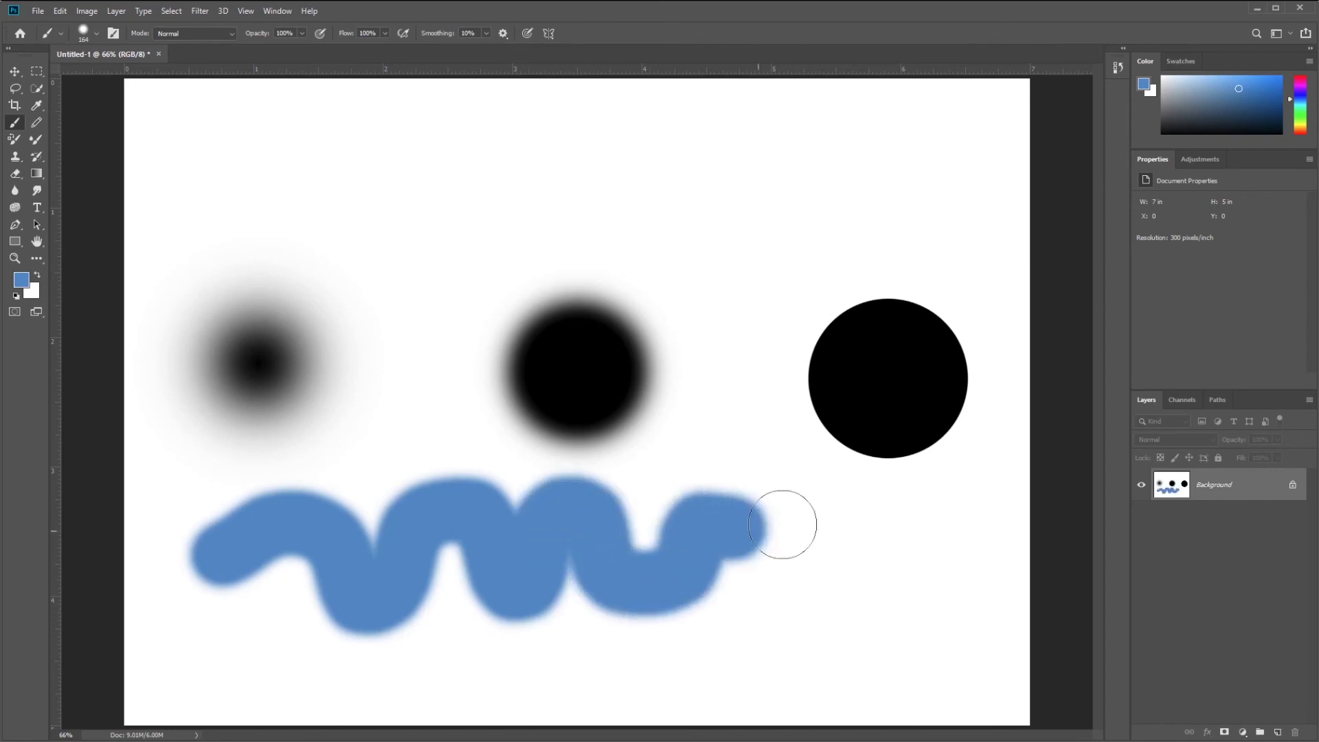
# - Paint a straight horizontal blue stroke above the dabs and a straight diagonal one rising toward the canvas's upper right corner
pyautogui.click(208, 150)
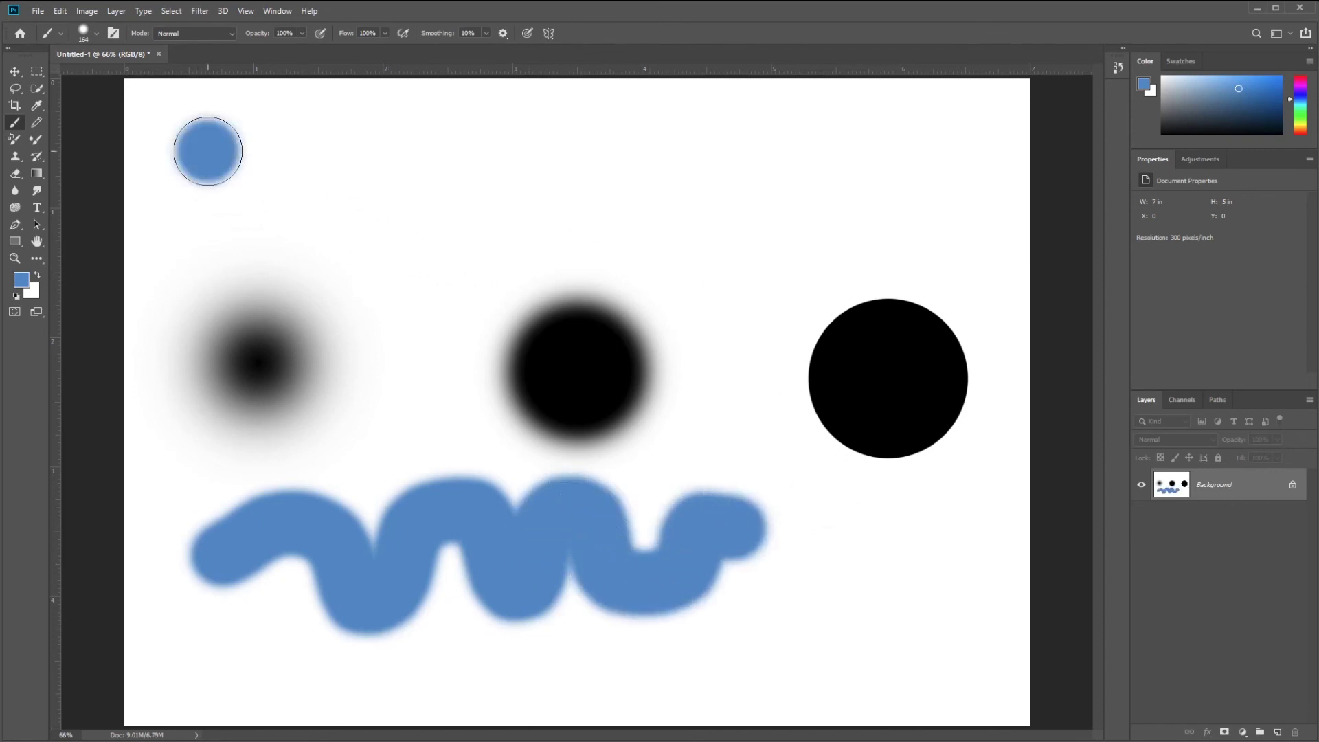
pyautogui.moveTo(208, 151)
pyautogui.mouseDown()
pyautogui.moveTo(297, 145)
pyautogui.moveTo(370, 169)
pyautogui.moveTo(684, 149)
pyautogui.mouseUp()
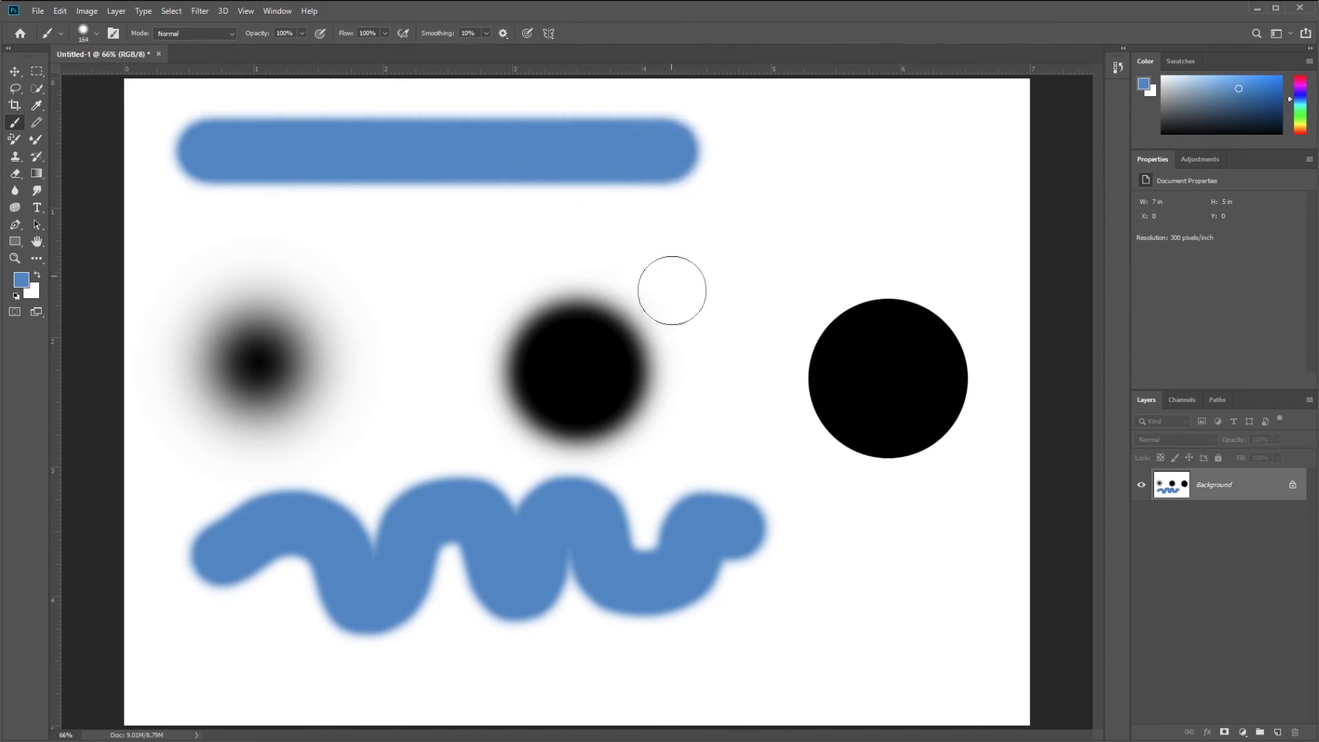
pyautogui.moveTo(608, 204)
pyautogui.mouseDown()
pyautogui.moveTo(267, 181)
pyautogui.moveTo(731, 156)
pyautogui.mouseUp()
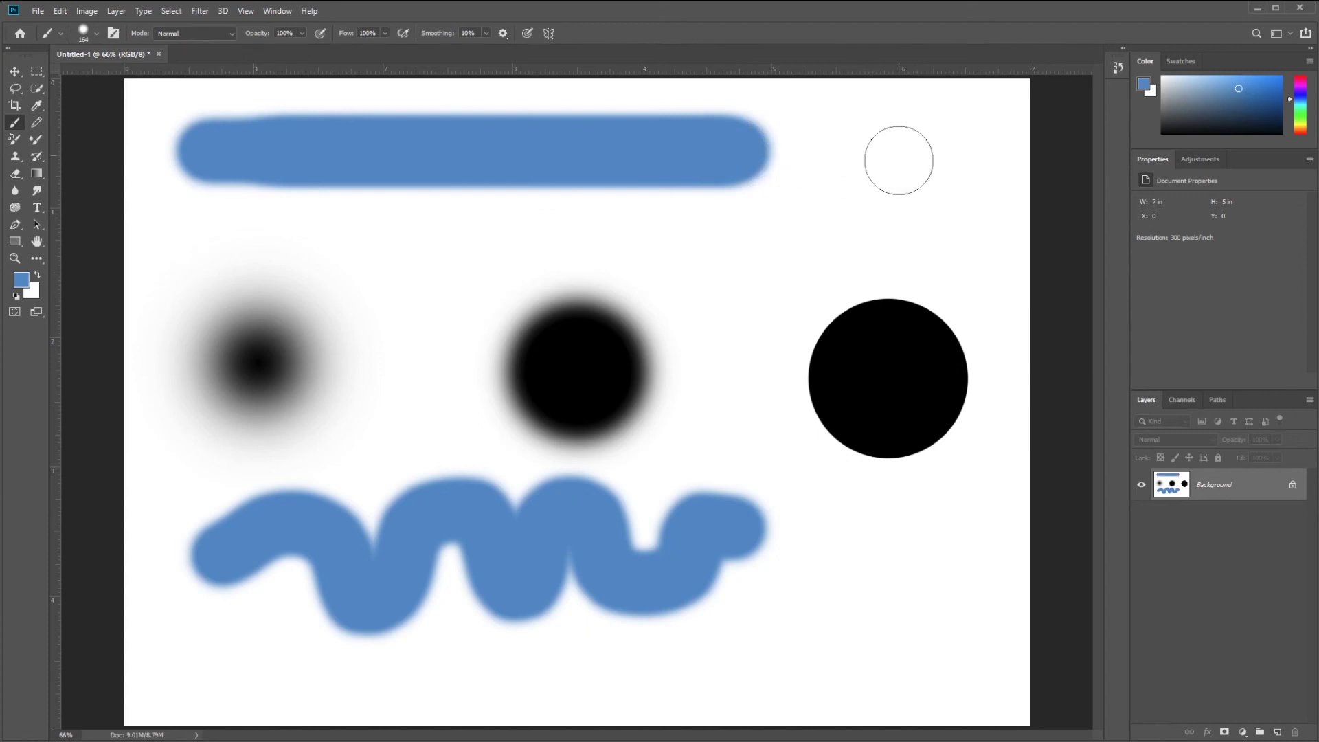
pyautogui.click(619, 242)
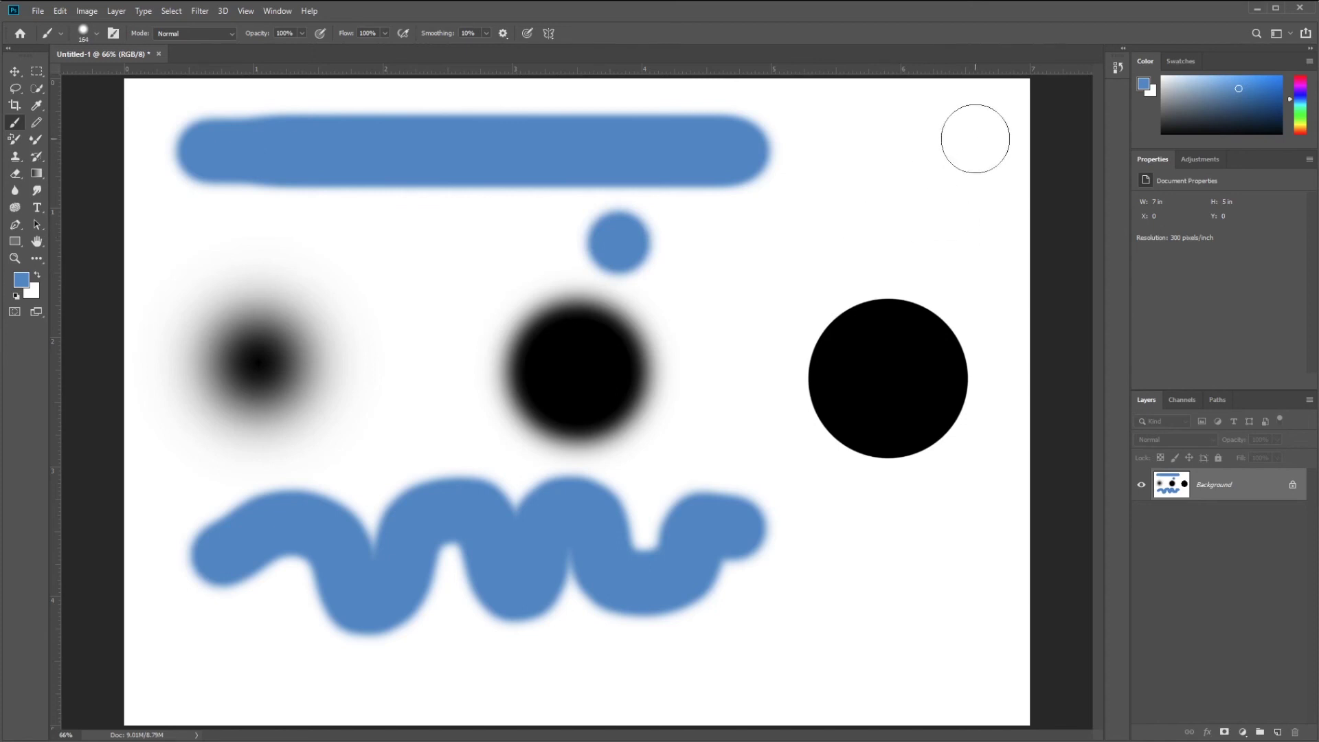
pyautogui.keyDown('shift'); pyautogui.click(976, 139); pyautogui.keyUp('shift')
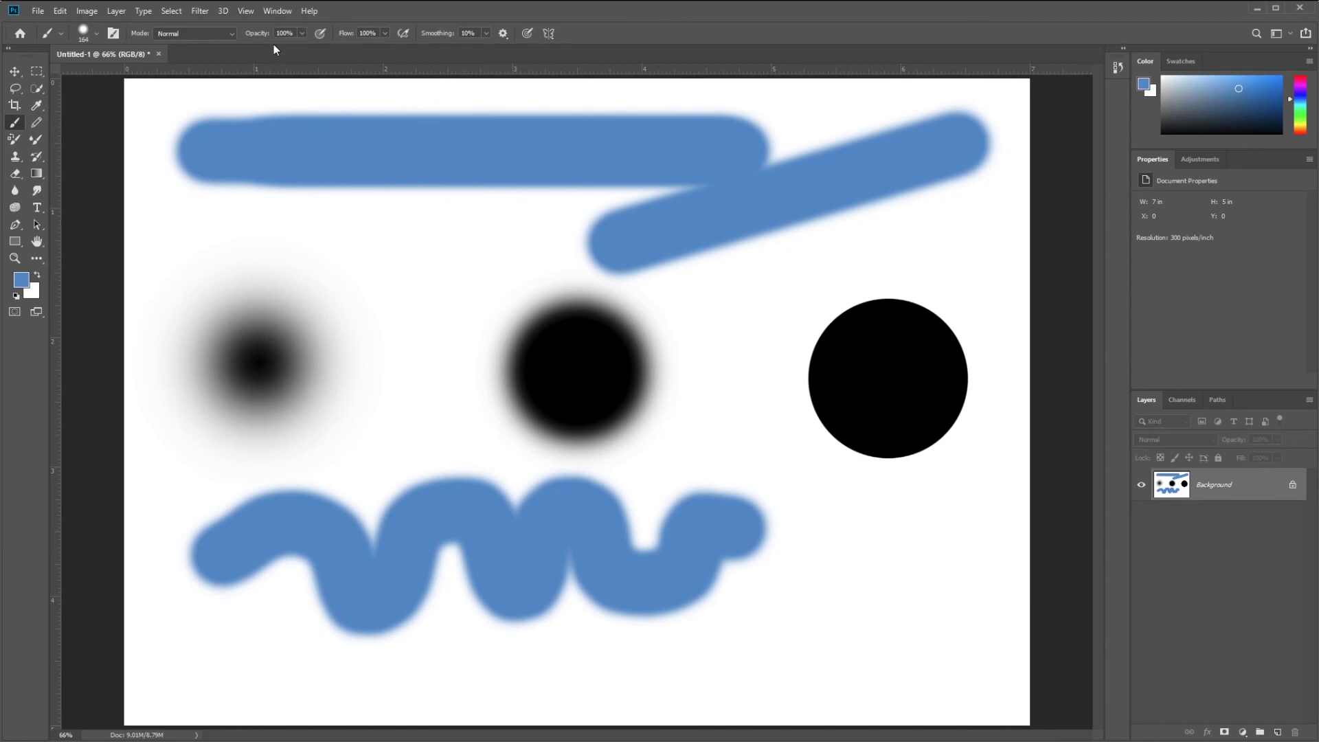
# - Examine the brush presets and the enlarged list of brush tips in Brush Settings, and collapse them
pyautogui.click(278, 12)
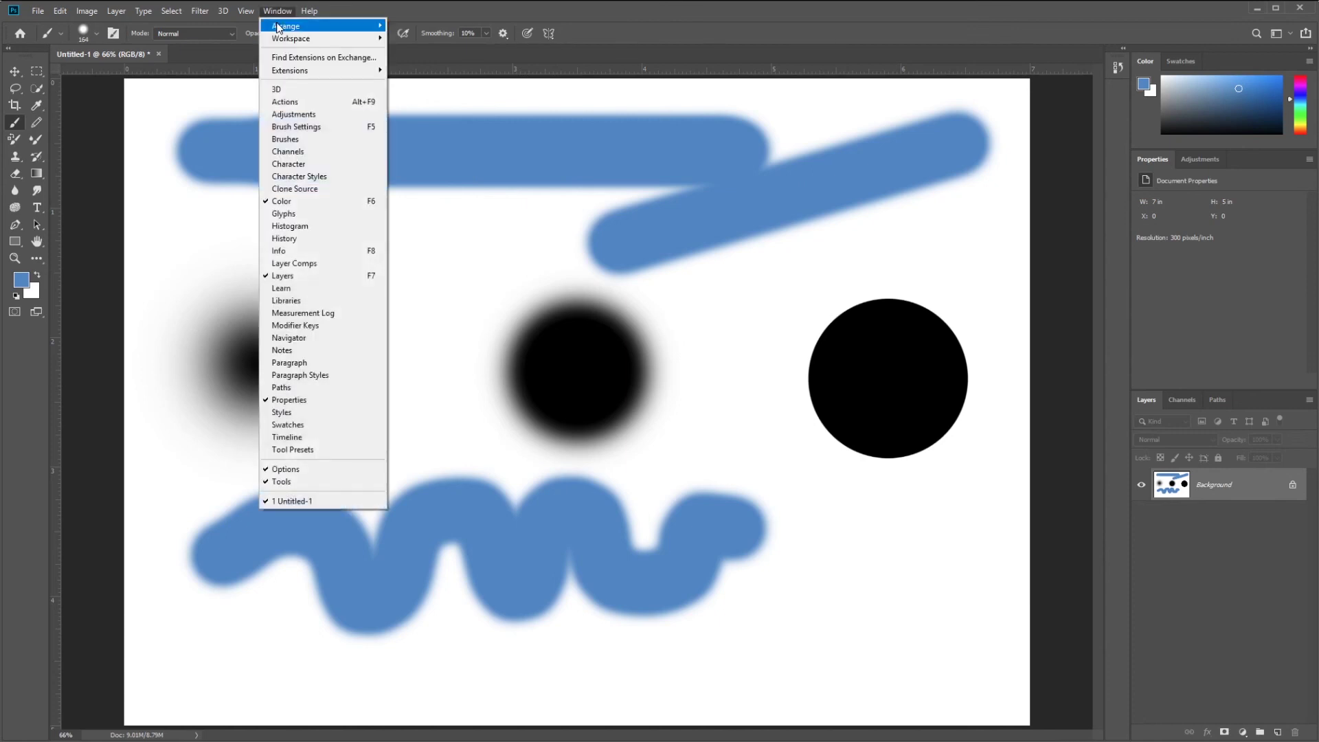
pyautogui.click(316, 140)
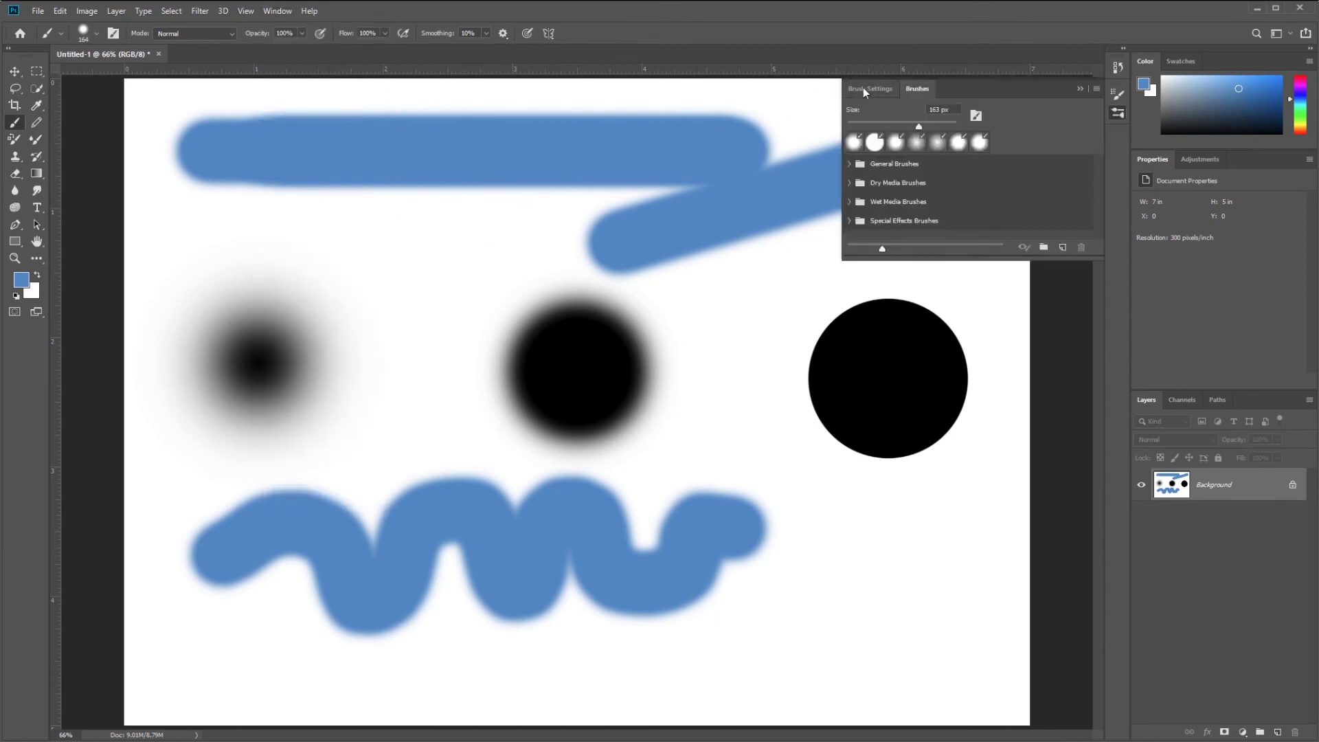
pyautogui.click(868, 89)
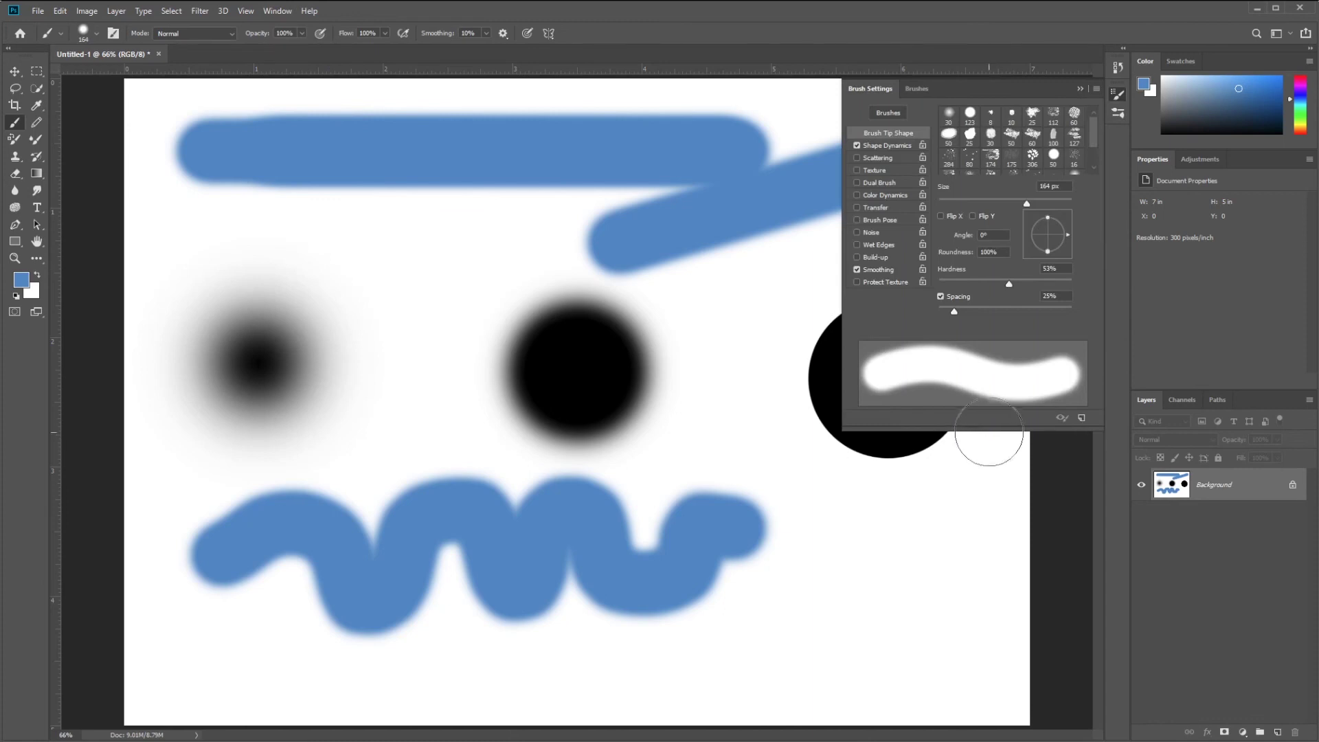
pyautogui.moveTo(992, 427); pyautogui.dragTo(998, 571)
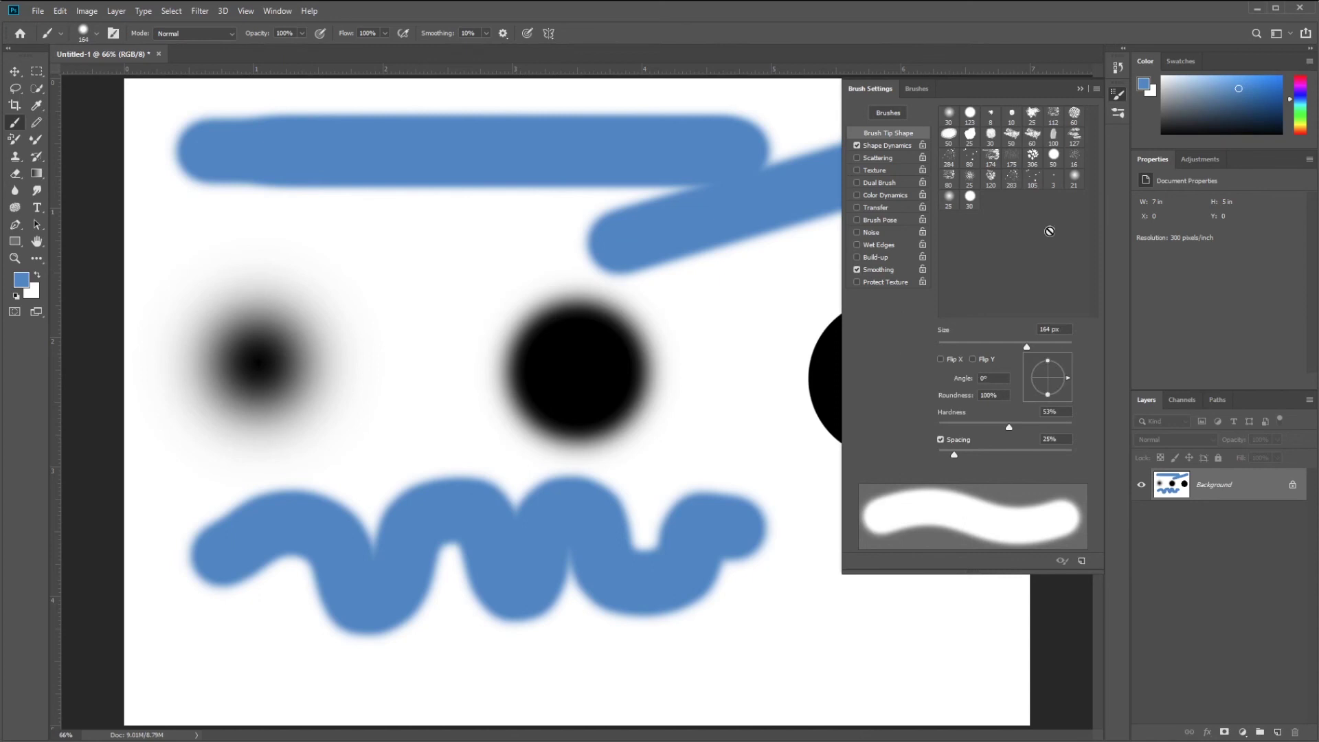
pyautogui.click(1118, 94)
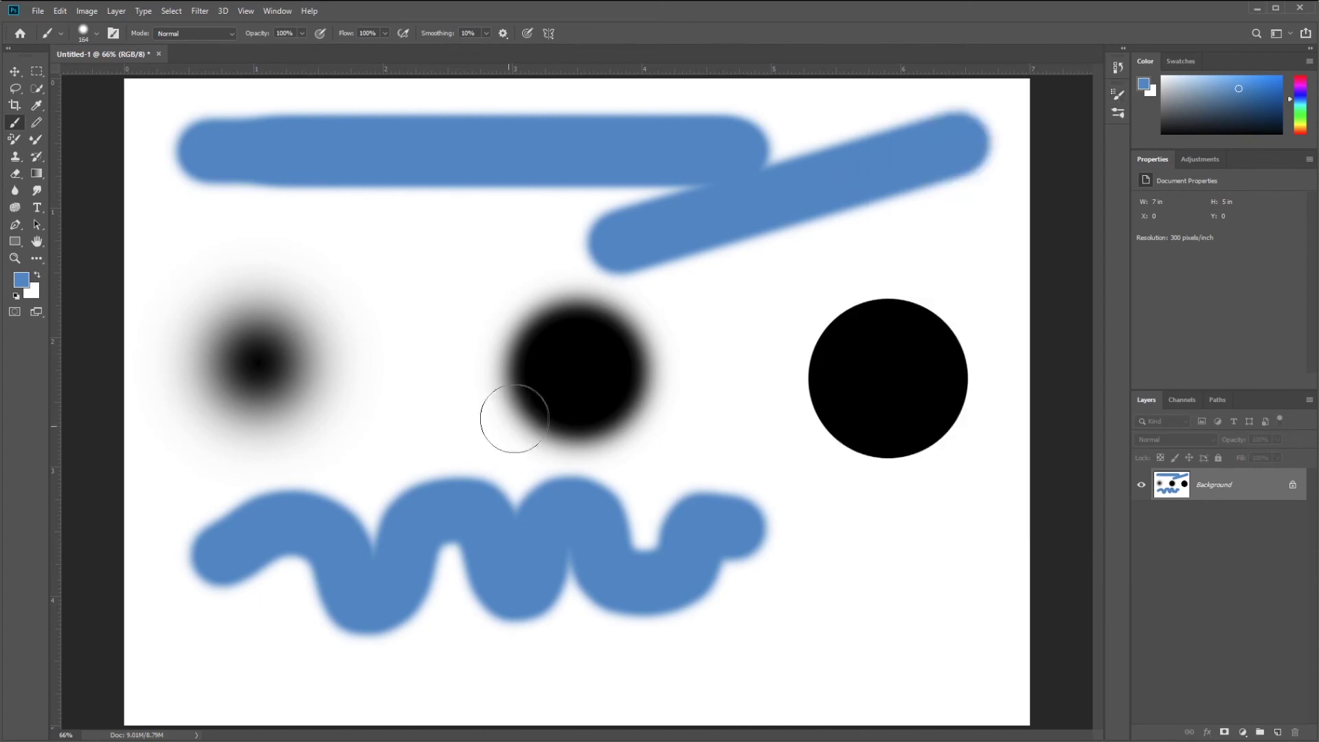